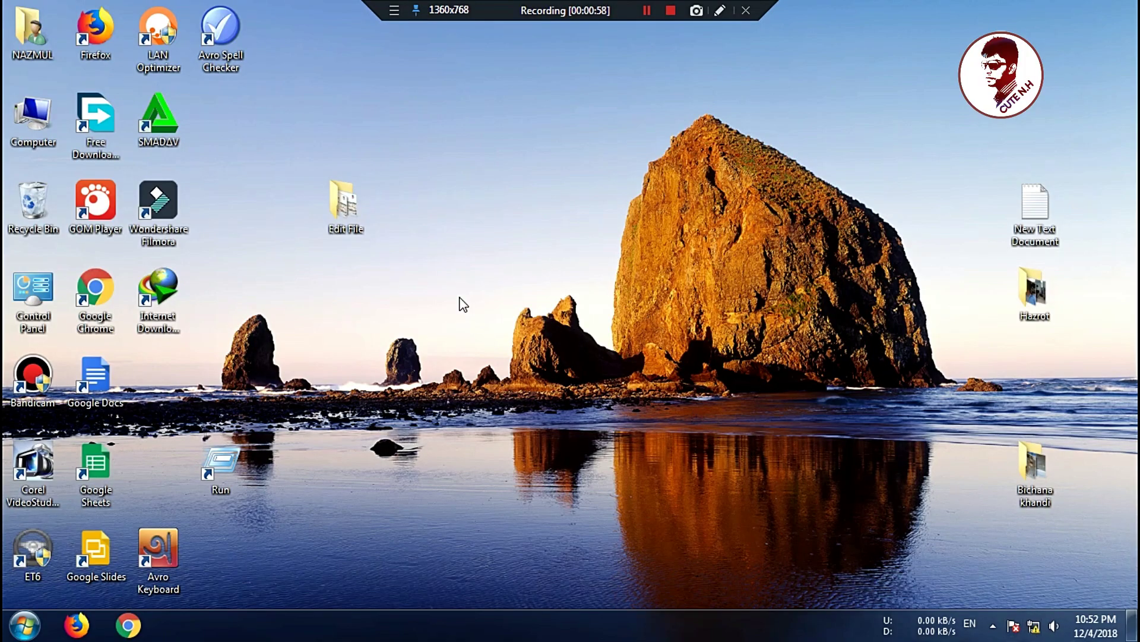
Step: Open Computer and browse the Film Mp4+HD (E:) drive
{"action": "double_click", "coordinate": [33, 125]}
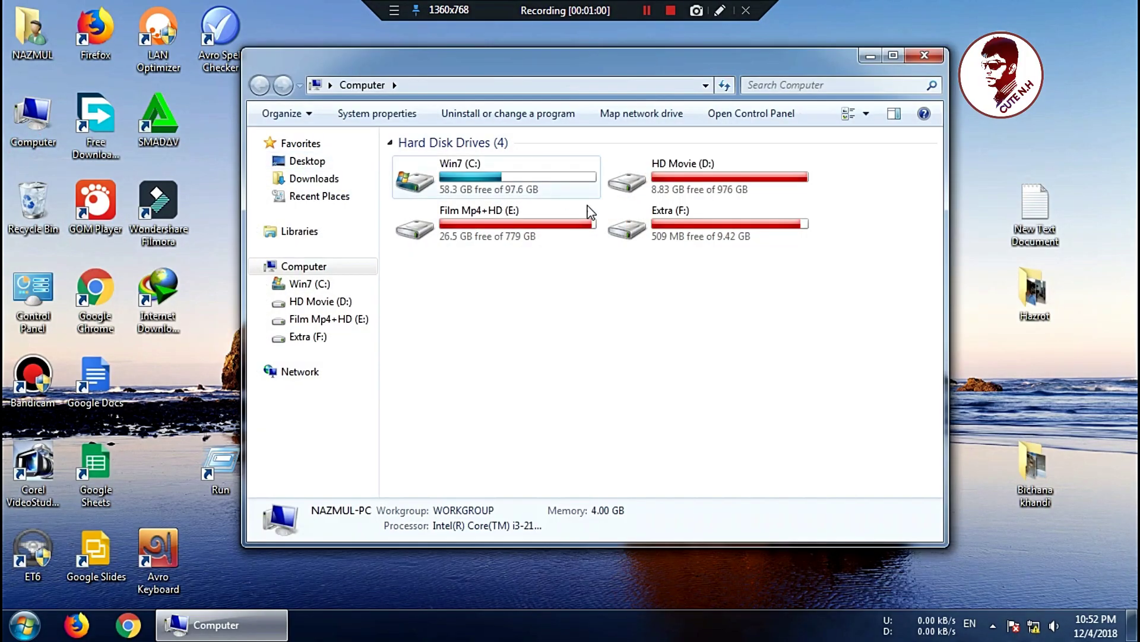
{"action": "left_click", "coordinate": [693, 191]}
{"action": "double_click", "coordinate": [517, 235]}
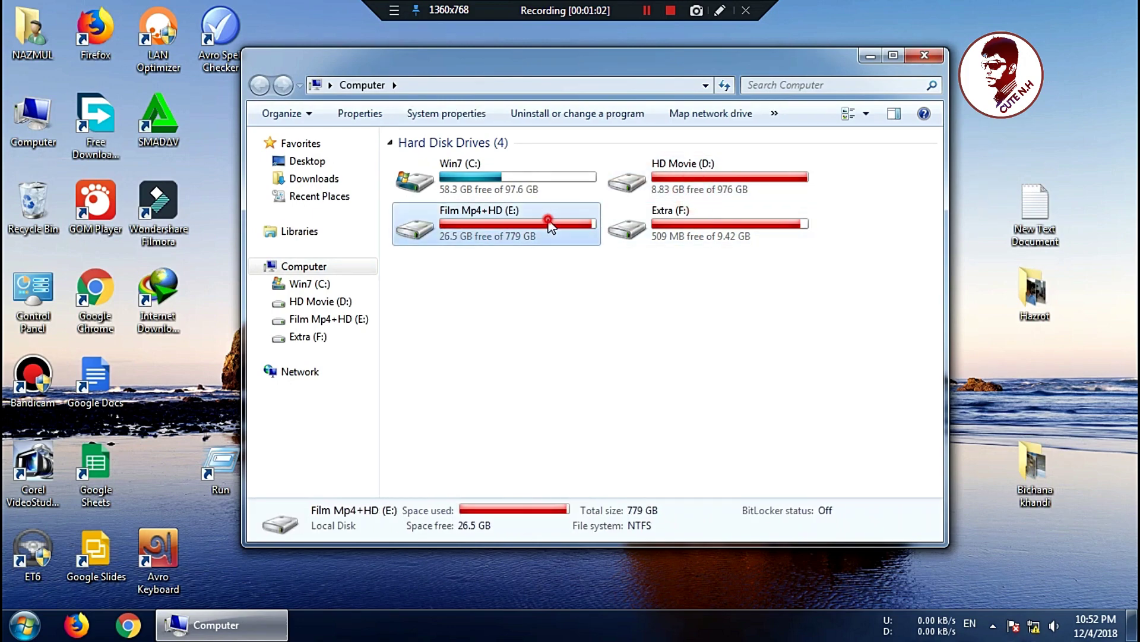
{"action": "scroll", "coordinate": [496, 267], "scroll_direction": "down", "scroll_amount": 5}
{"action": "scroll", "coordinate": [487, 363], "scroll_direction": "up", "scroll_amount": 1}
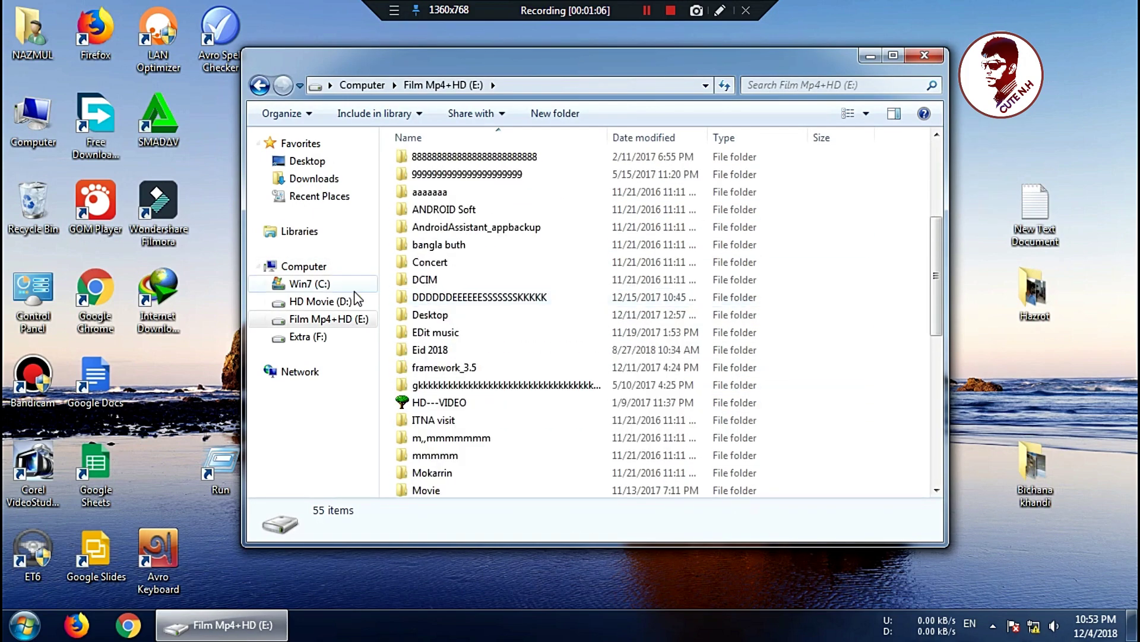
Step: Open the Driver33 folder on HD Movie (D:) and select the GSetup application
{"action": "left_click", "coordinate": [321, 303]}
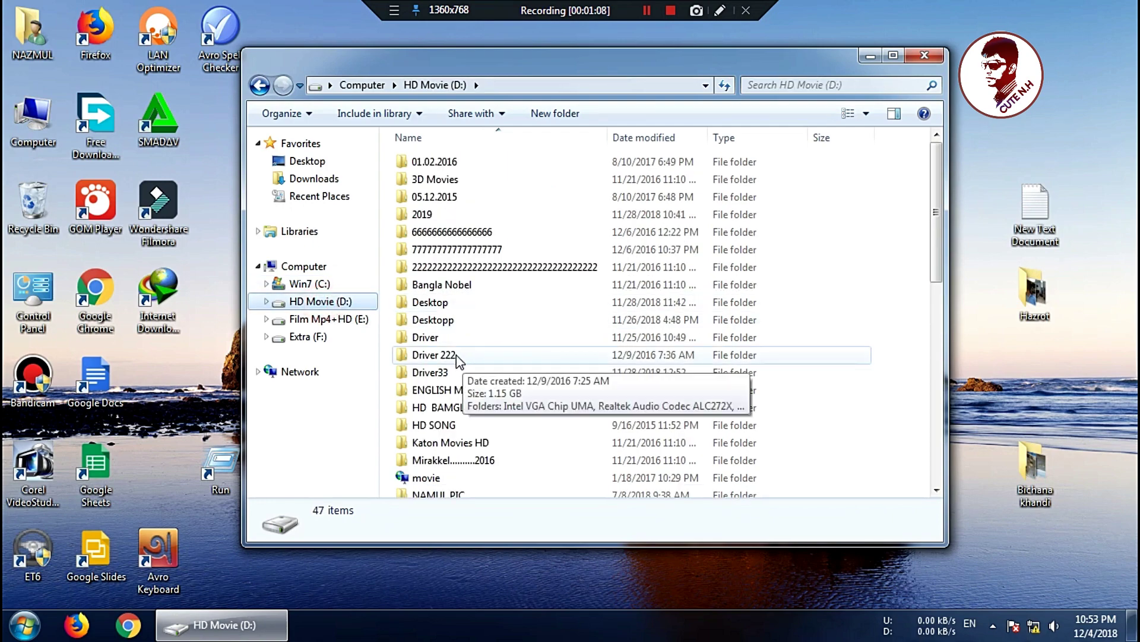
{"action": "left_click", "coordinate": [454, 371]}
{"action": "double_click", "coordinate": [453, 371]}
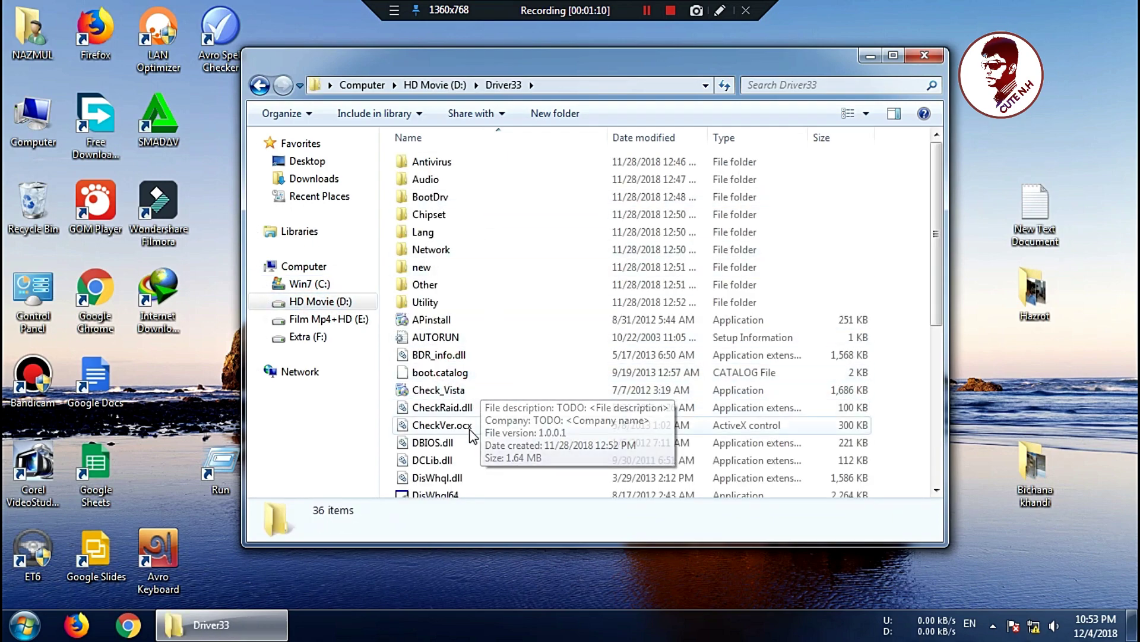
{"action": "scroll", "coordinate": [464, 447], "scroll_direction": "down", "scroll_amount": 2}
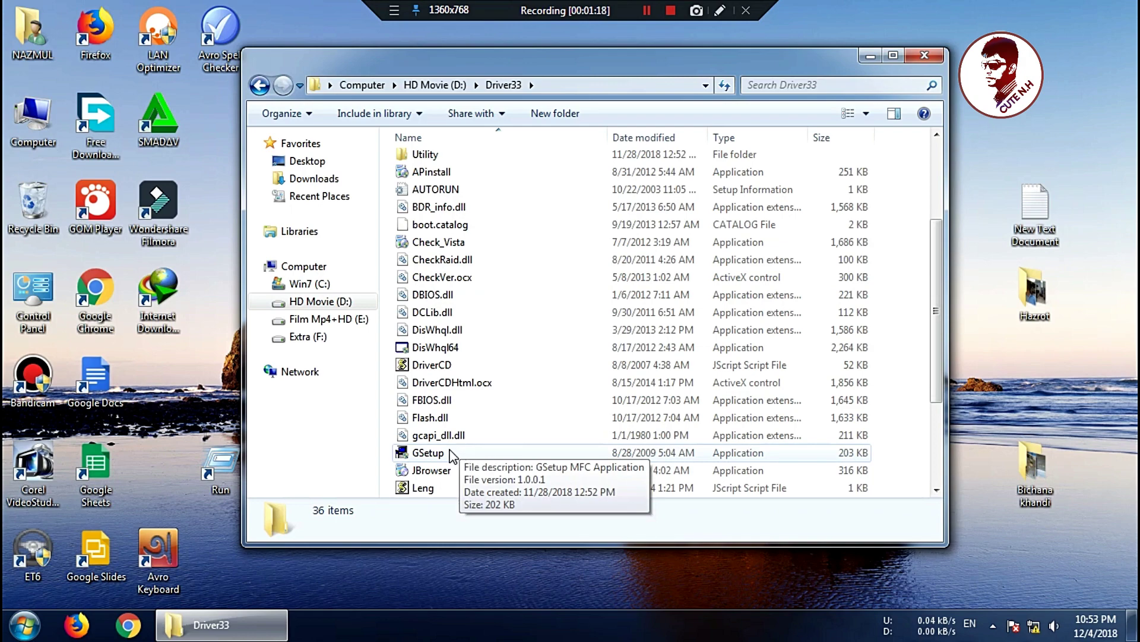
{"action": "left_click", "coordinate": [451, 455]}
{"action": "double_click", "coordinate": [451, 452]}
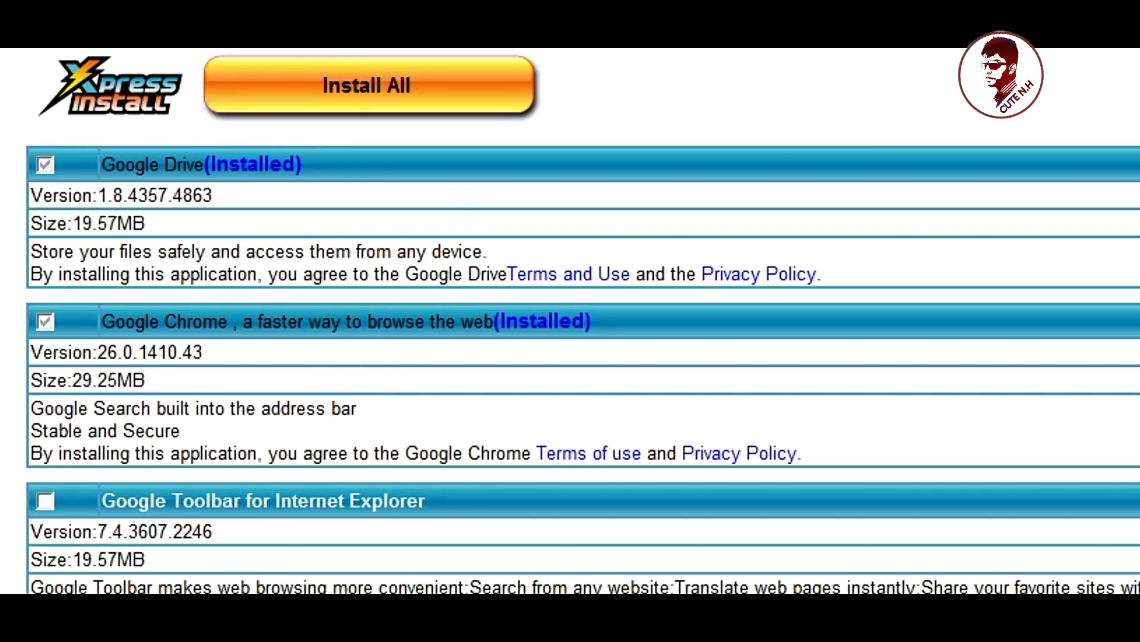
{"action": "scroll", "coordinate": [582, 362], "scroll_direction": "down", "scroll_amount": 6}
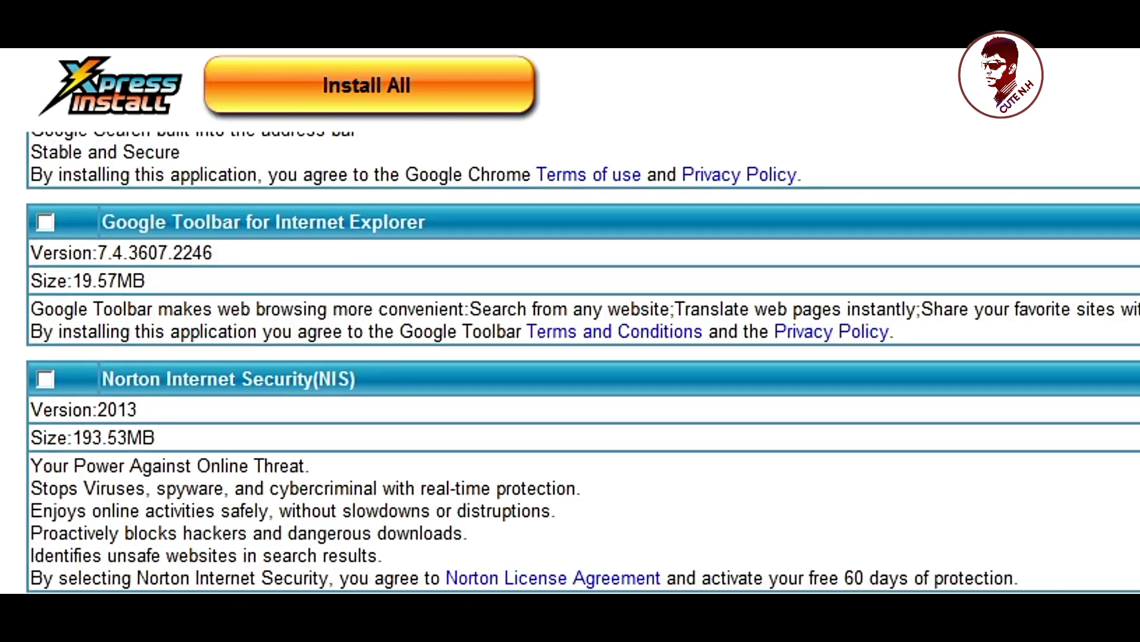
{"action": "scroll", "coordinate": [583, 362], "scroll_direction": "down", "scroll_amount": 4}
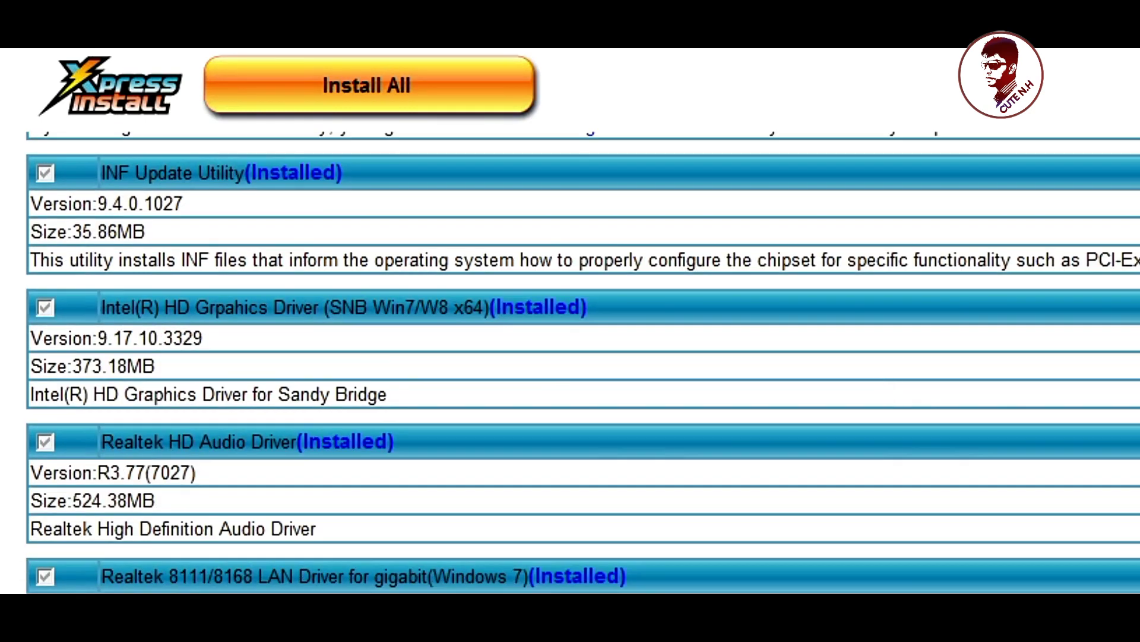
{"action": "scroll", "coordinate": [553, 250], "scroll_direction": "down", "scroll_amount": 3}
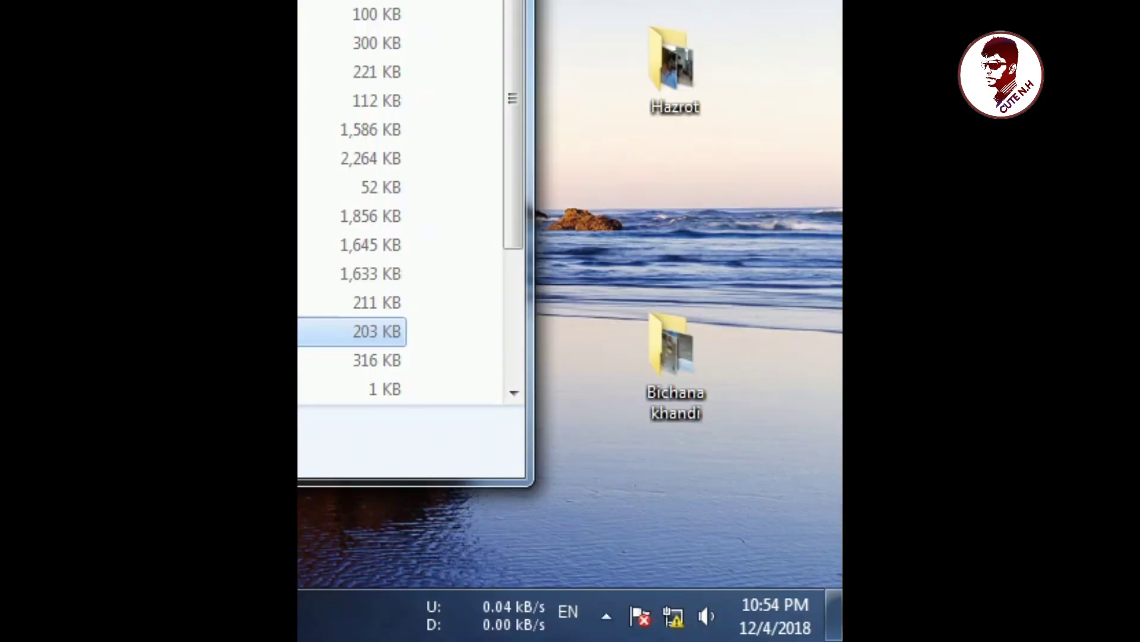
Step: Clear the windows to the desktop and reach Network and Sharing Center via the tray network icon
{"action": "key", "text": "alt+F4"}
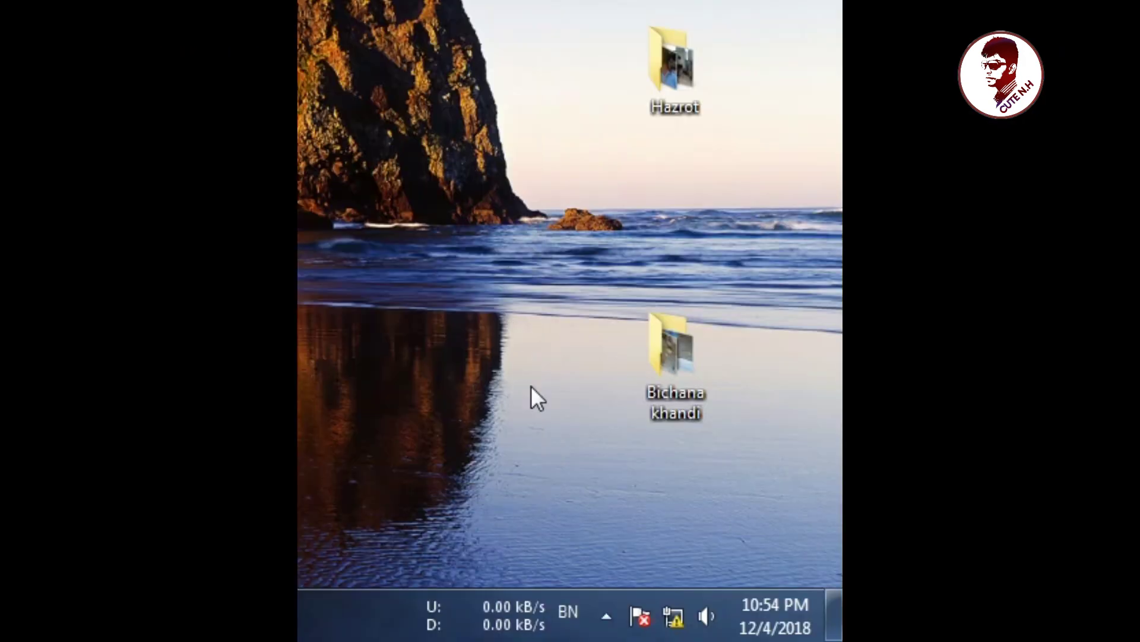
{"action": "left_click", "coordinate": [678, 624]}
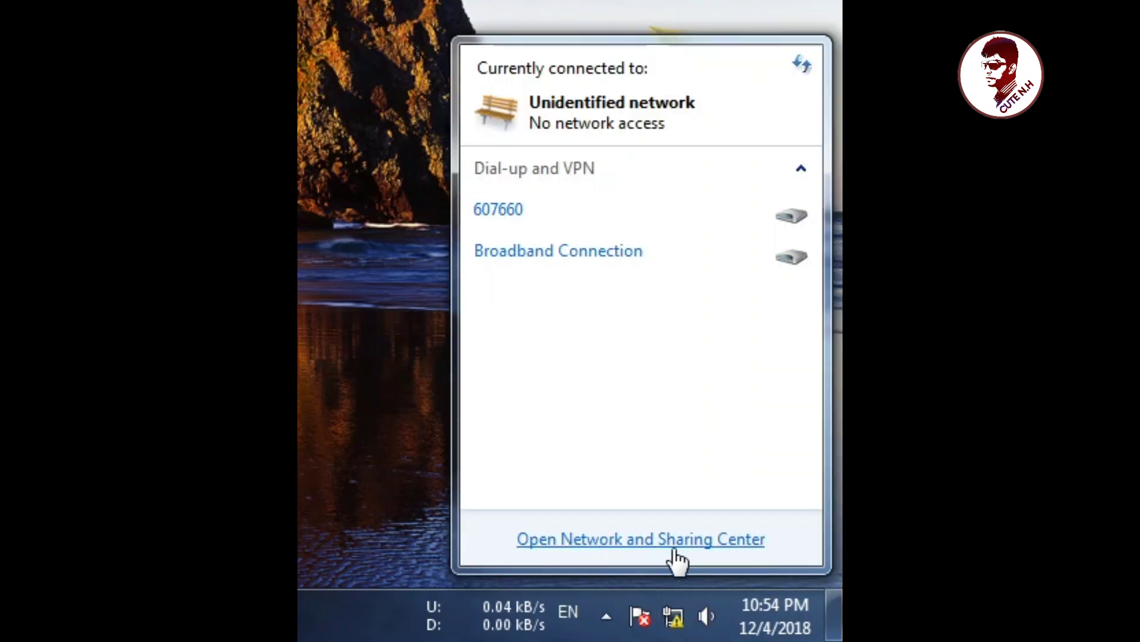
{"action": "left_click", "coordinate": [587, 540]}
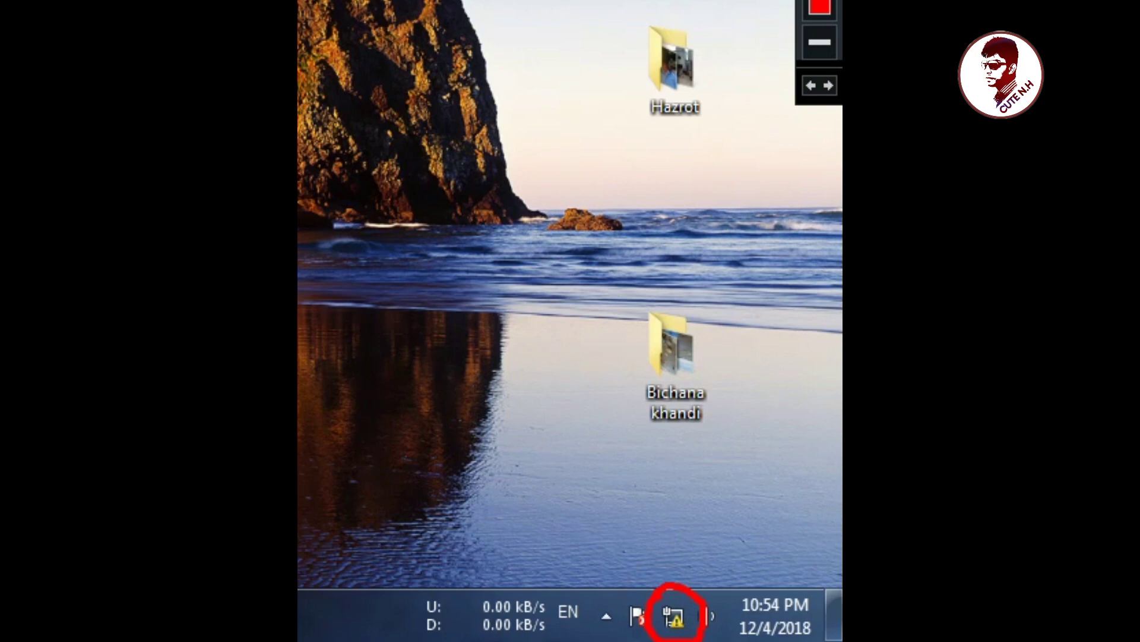
{"action": "mouse_move", "coordinate": [682, 630]}
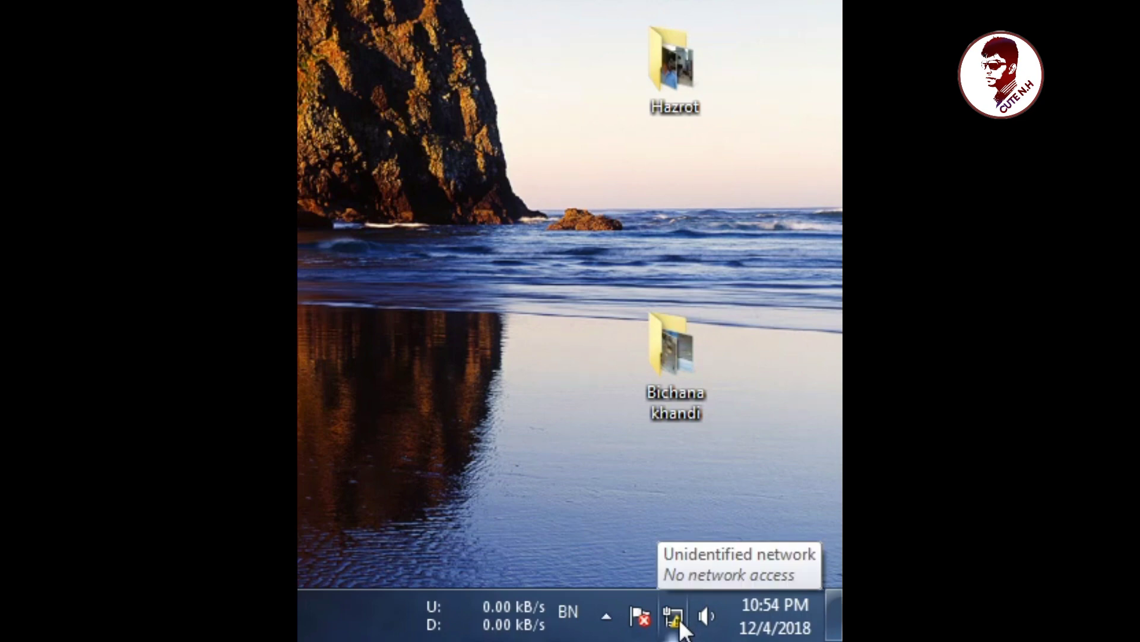
{"action": "left_click", "coordinate": [681, 623]}
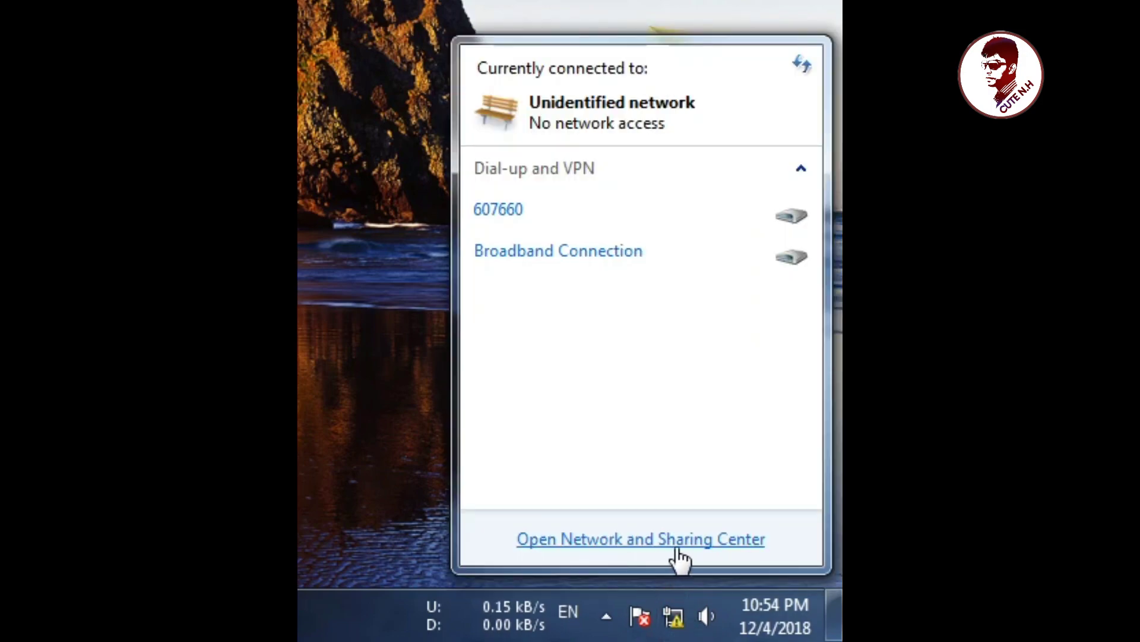
{"action": "left_click", "coordinate": [678, 552]}
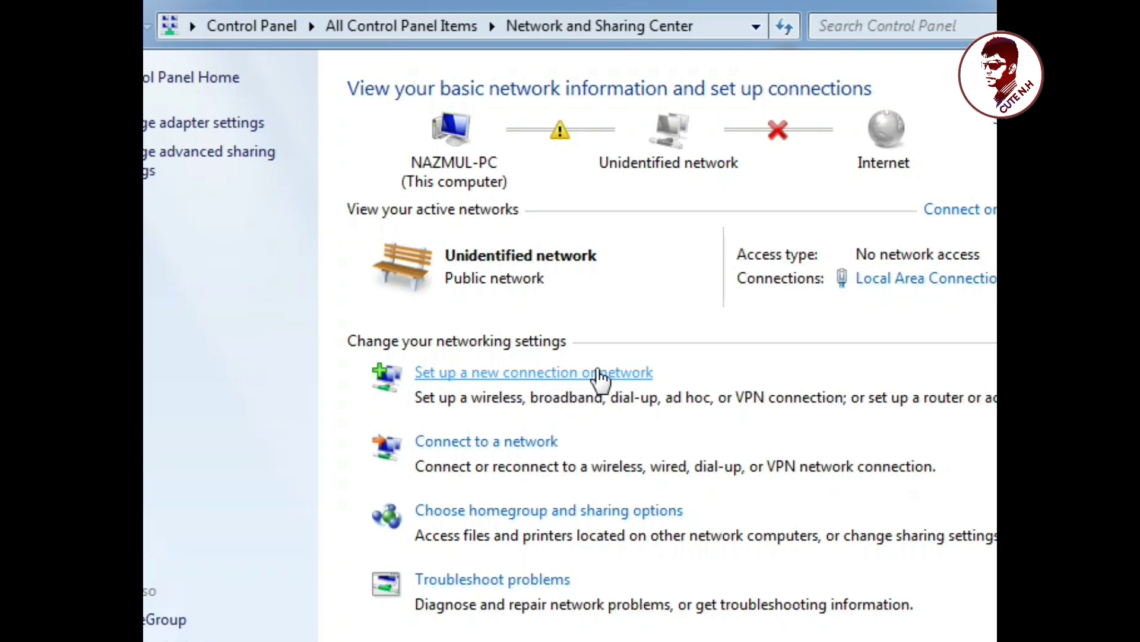
Step: Start the Connect to the Internet wizard and choose to create a new connection
{"action": "left_click", "coordinate": [572, 373]}
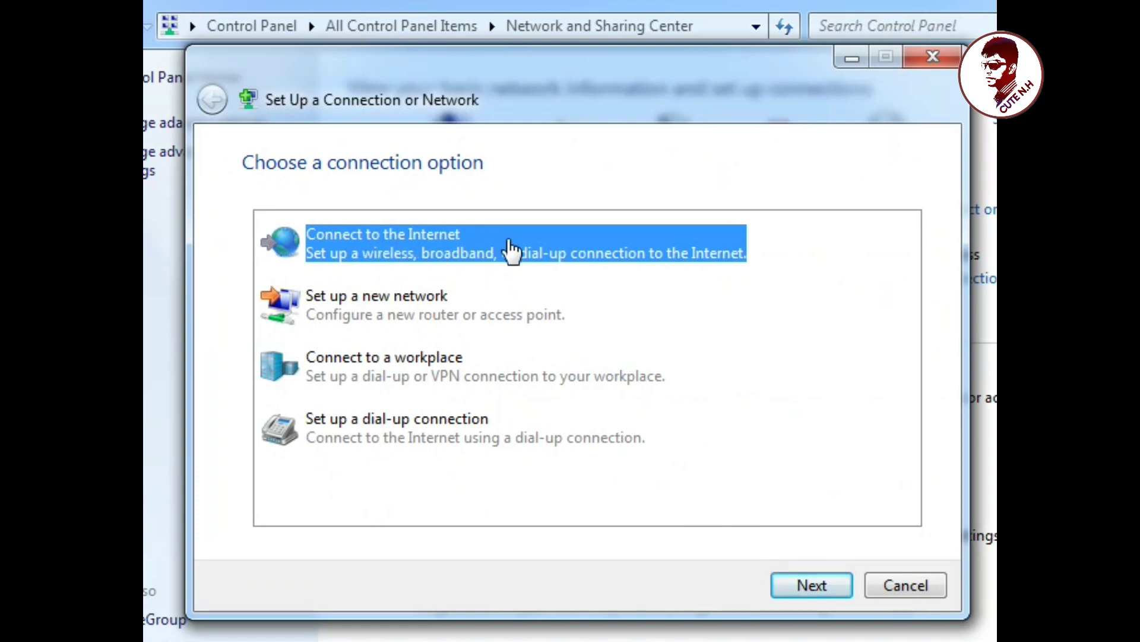
{"action": "left_click", "coordinate": [785, 579]}
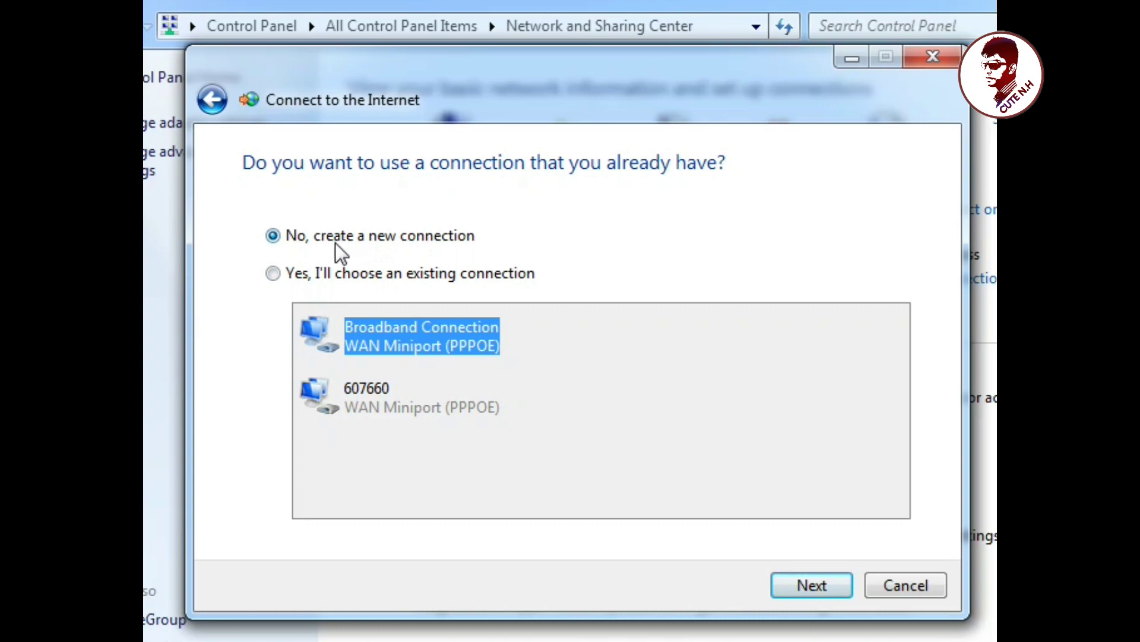
{"action": "left_click", "coordinate": [284, 236]}
{"action": "left_click", "coordinate": [820, 587]}
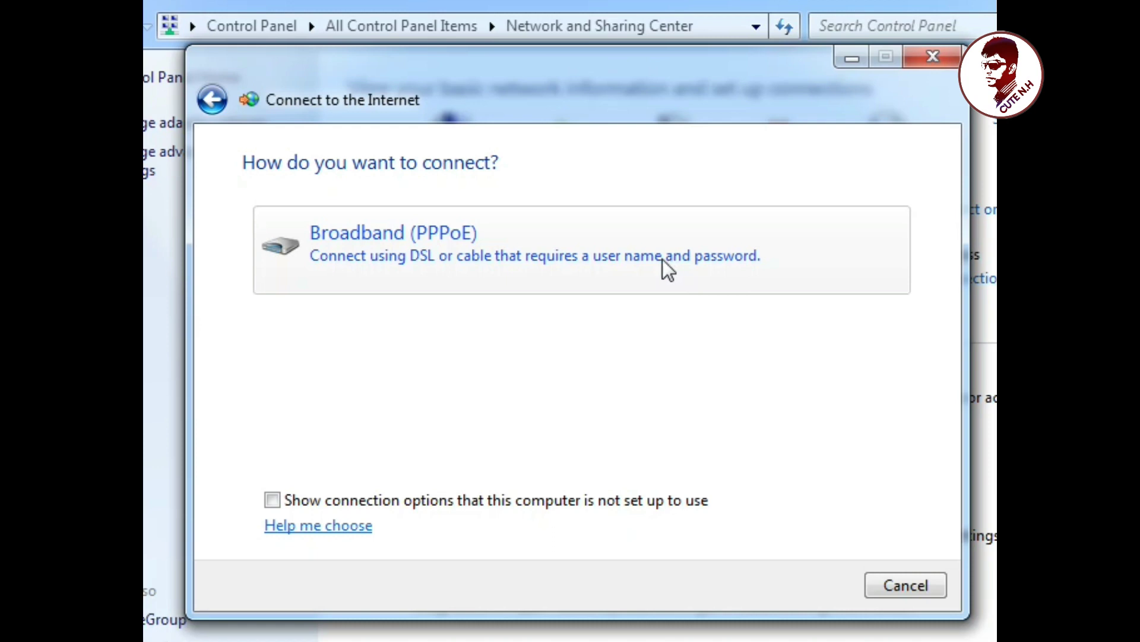
Step: Choose Broadband (PPPoE) and enter the ISP account user name and password
{"action": "left_click", "coordinate": [409, 265]}
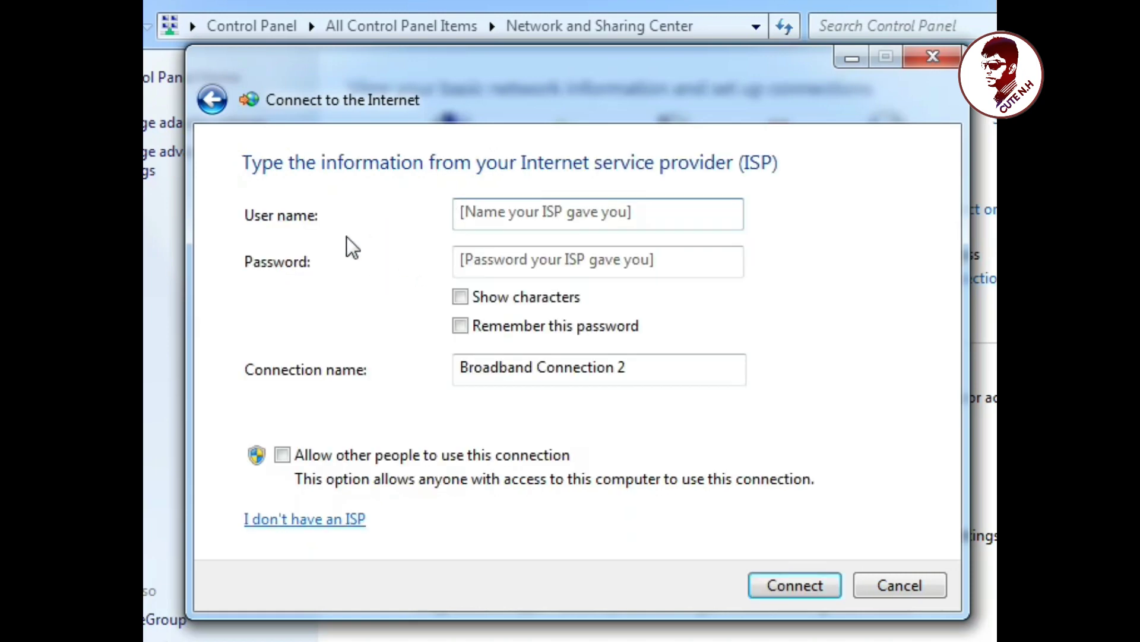
{"action": "left_click", "coordinate": [496, 214]}
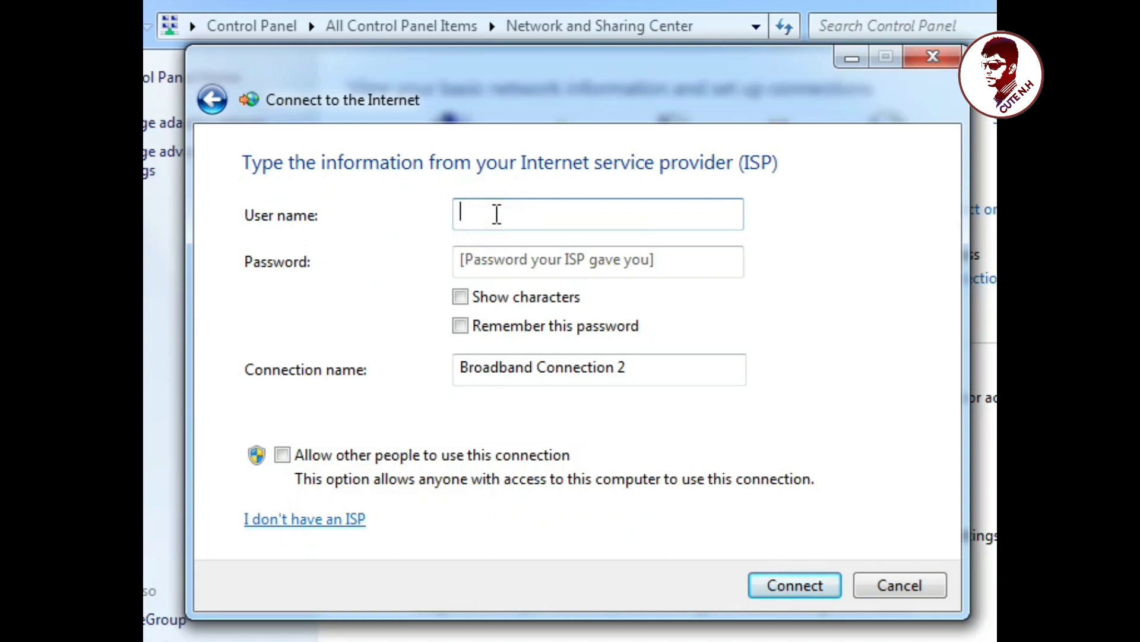
{"action": "type", "text": "tuto"}
{"action": "type", "text": "n6076"}
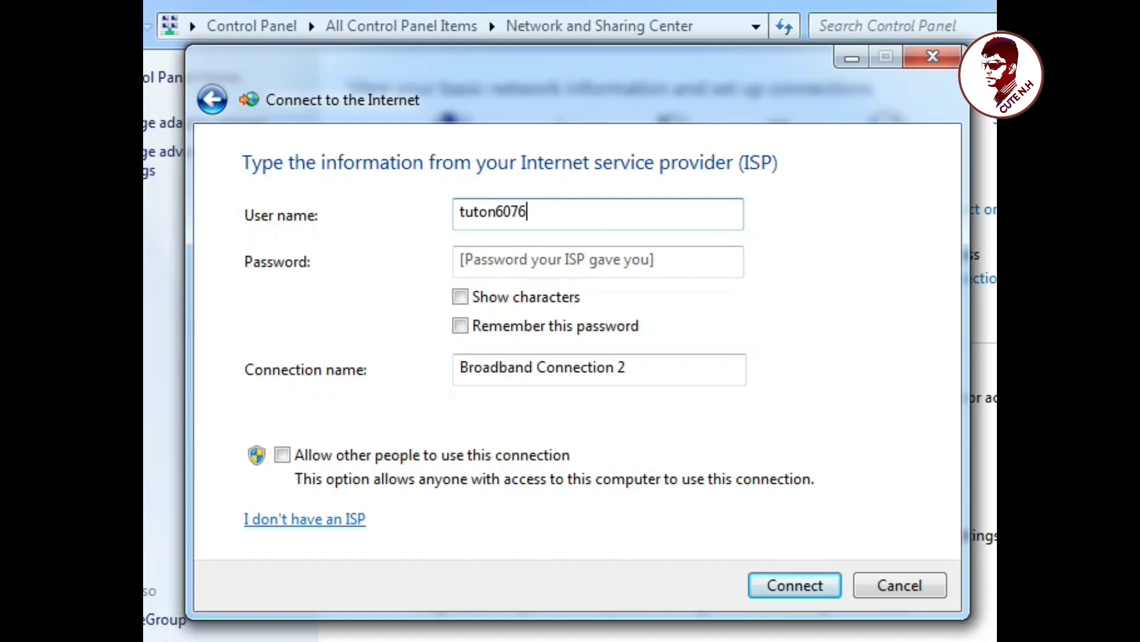
{"action": "type", "text": "60"}
{"action": "left_click", "coordinate": [560, 255]}
{"action": "type", "text": "••••"}
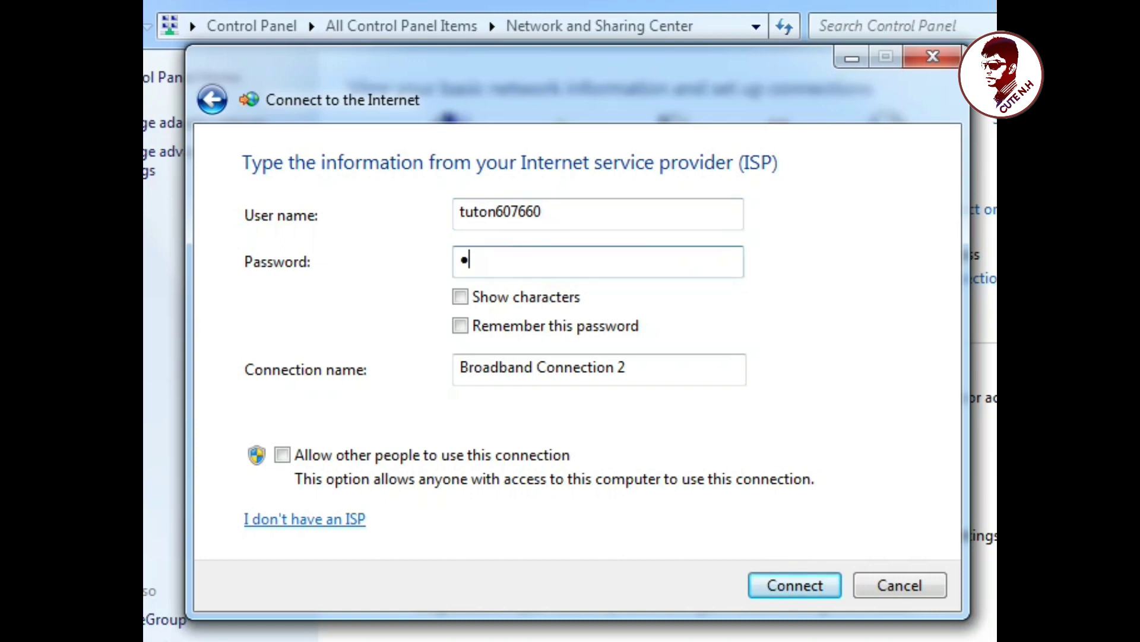
{"action": "type", "text": "••"}
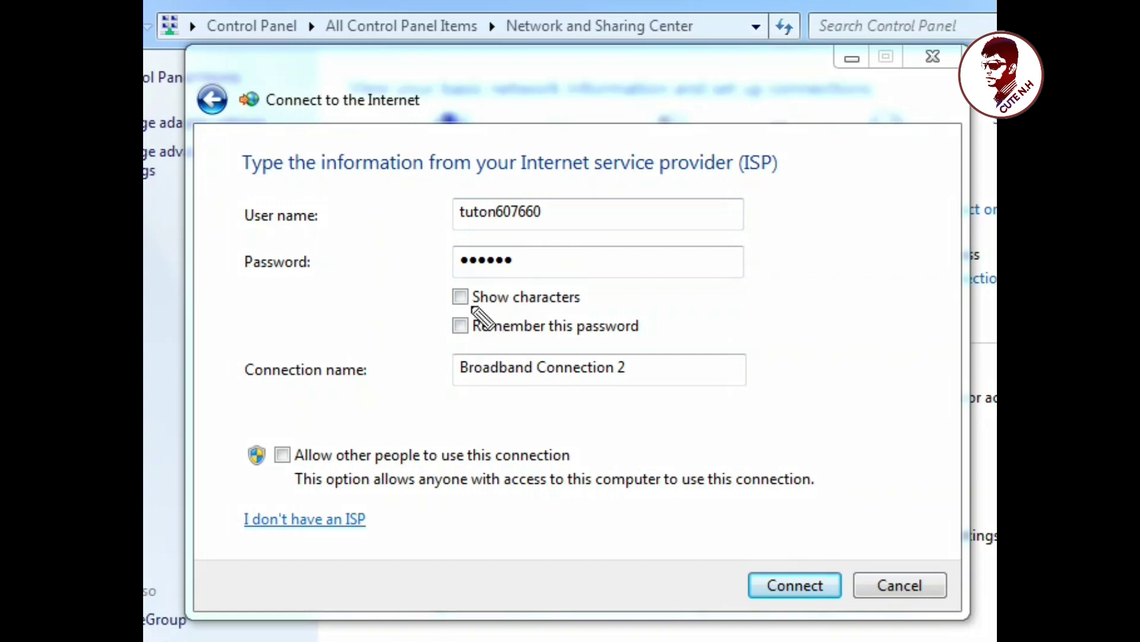
Step: Tick Remember this password, keep the name Broadband Connection 2, and connect
{"action": "mouse_move", "coordinate": [473, 308]}
{"action": "left_mouse_down"}
{"action": "mouse_move", "coordinate": [437, 330]}
{"action": "mouse_move", "coordinate": [476, 356]}
{"action": "mouse_move", "coordinate": [488, 324]}
{"action": "mouse_move", "coordinate": [475, 309]}
{"action": "mouse_move", "coordinate": [480, 321]}
{"action": "left_mouse_up"}
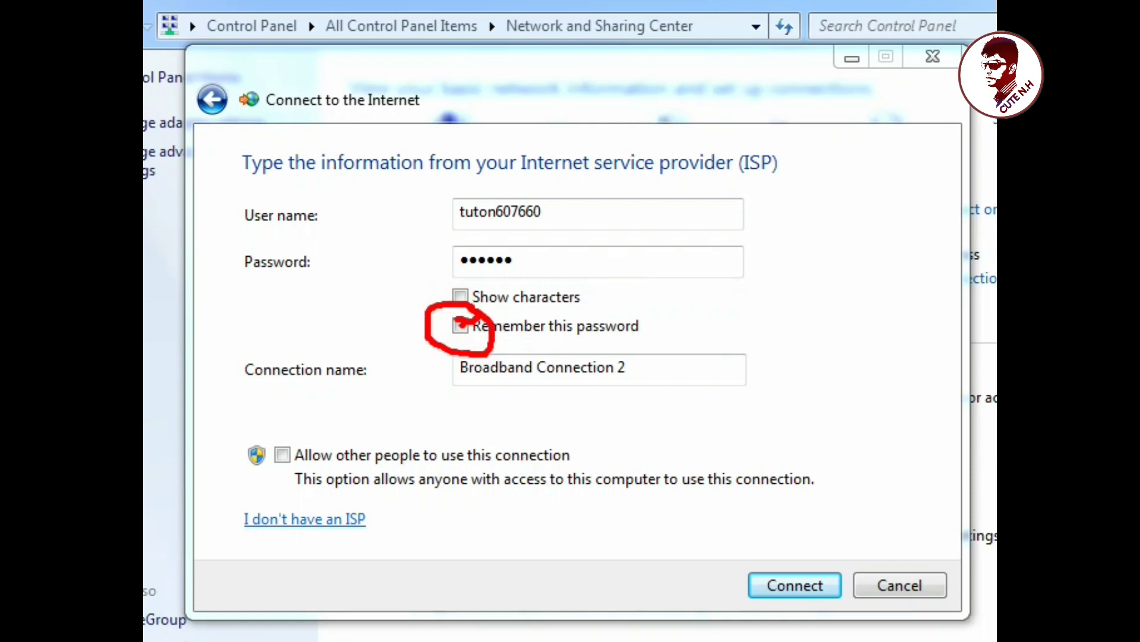
{"action": "key", "text": "Escape"}
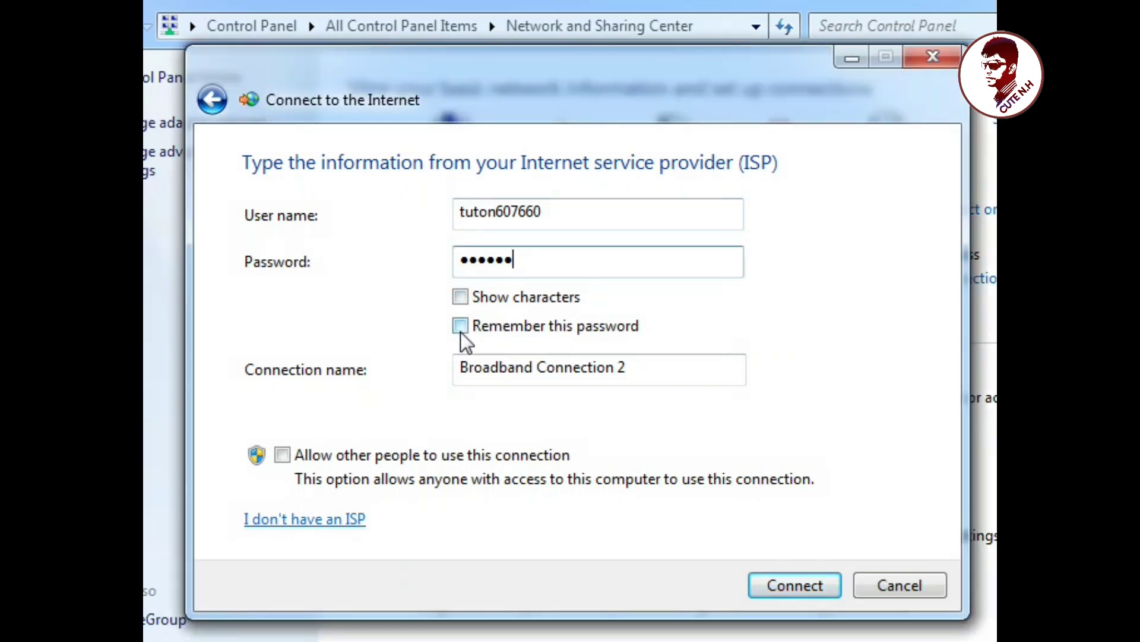
{"action": "left_click", "coordinate": [461, 331]}
{"action": "left_click_drag", "start_coordinate": [658, 374], "coordinate": [440, 396]}
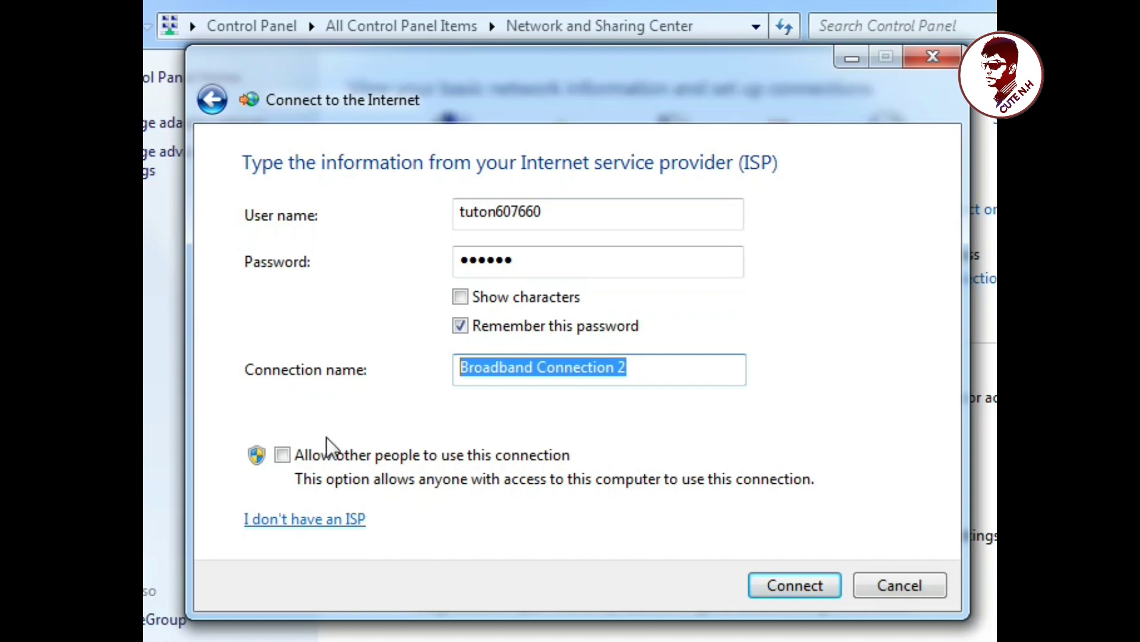
{"action": "left_click", "coordinate": [797, 588]}
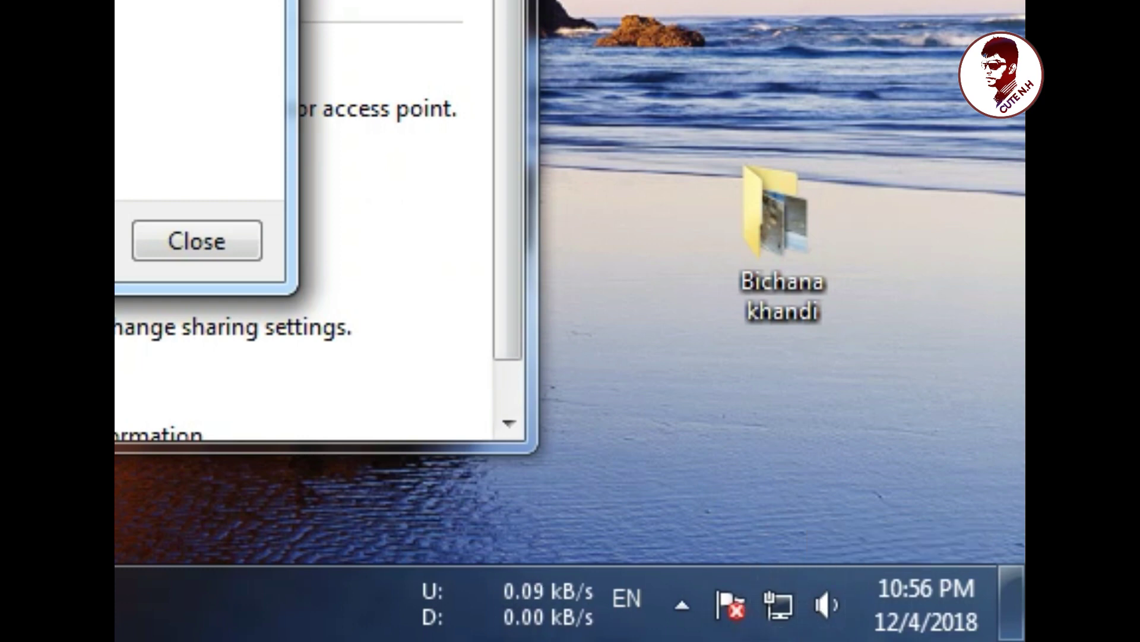
Step: Close the finished connection wizard and the Network and Sharing Center window
{"action": "mouse_move", "coordinate": [778, 516]}
{"action": "left_mouse_down"}
{"action": "mouse_move", "coordinate": [720, 638]}
{"action": "mouse_move", "coordinate": [862, 600]}
{"action": "mouse_move", "coordinate": [790, 511]}
{"action": "mouse_move", "coordinate": [721, 508]}
{"action": "left_mouse_up"}
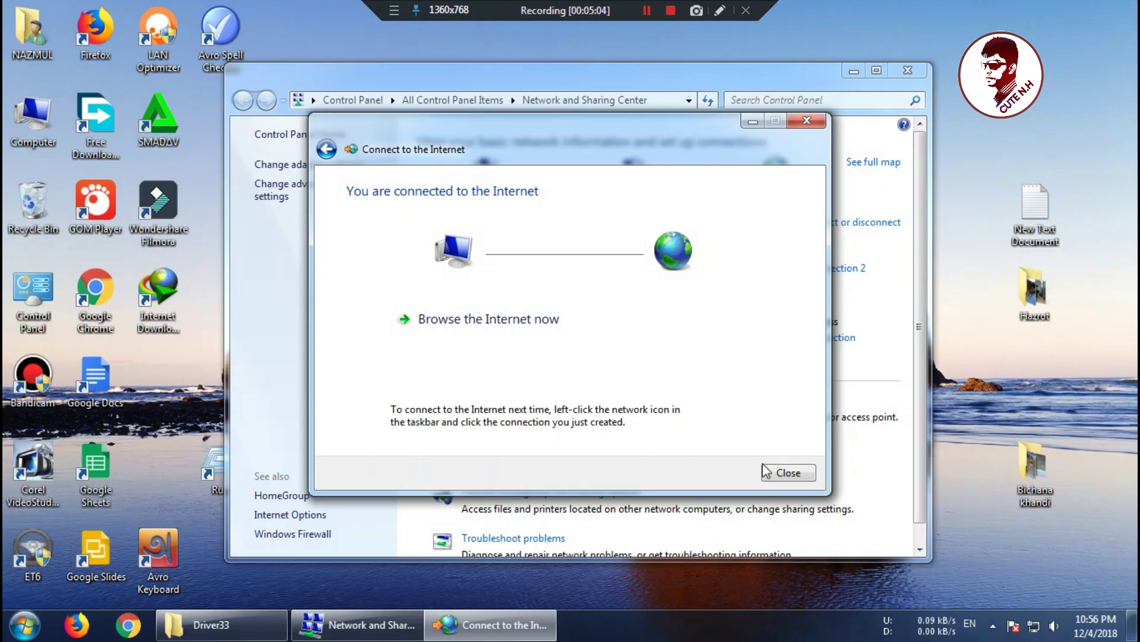
{"action": "left_click", "coordinate": [788, 472]}
{"action": "left_click", "coordinate": [907, 70]}
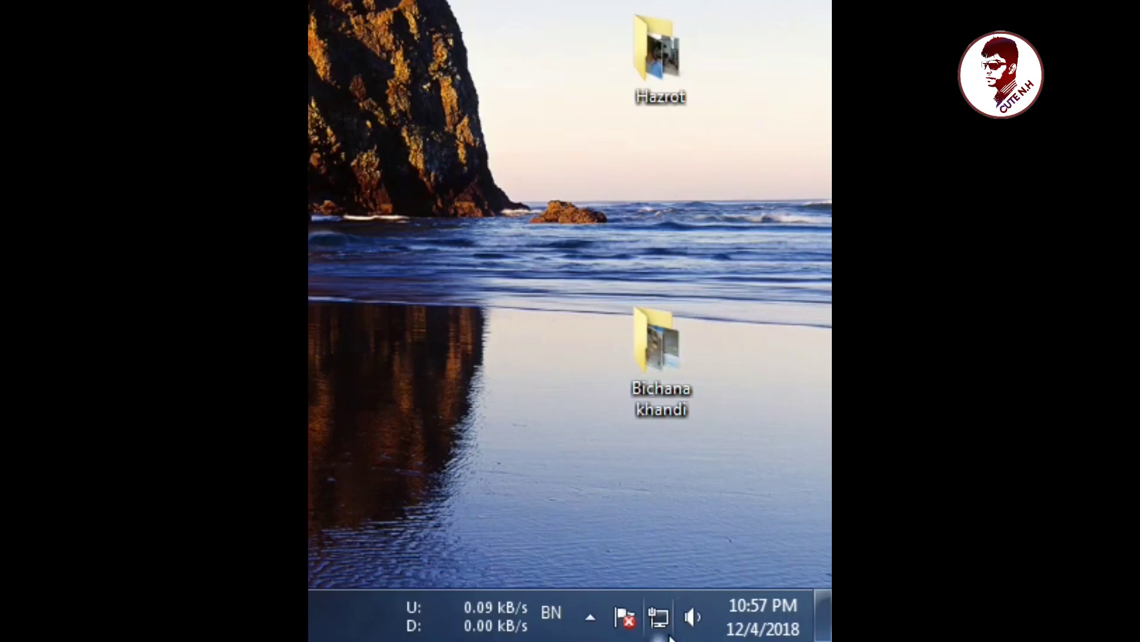
Step: Disconnect Broadband Connection 2 from the tray network list, then dismiss the list
{"action": "left_click", "coordinate": [1034, 625]}
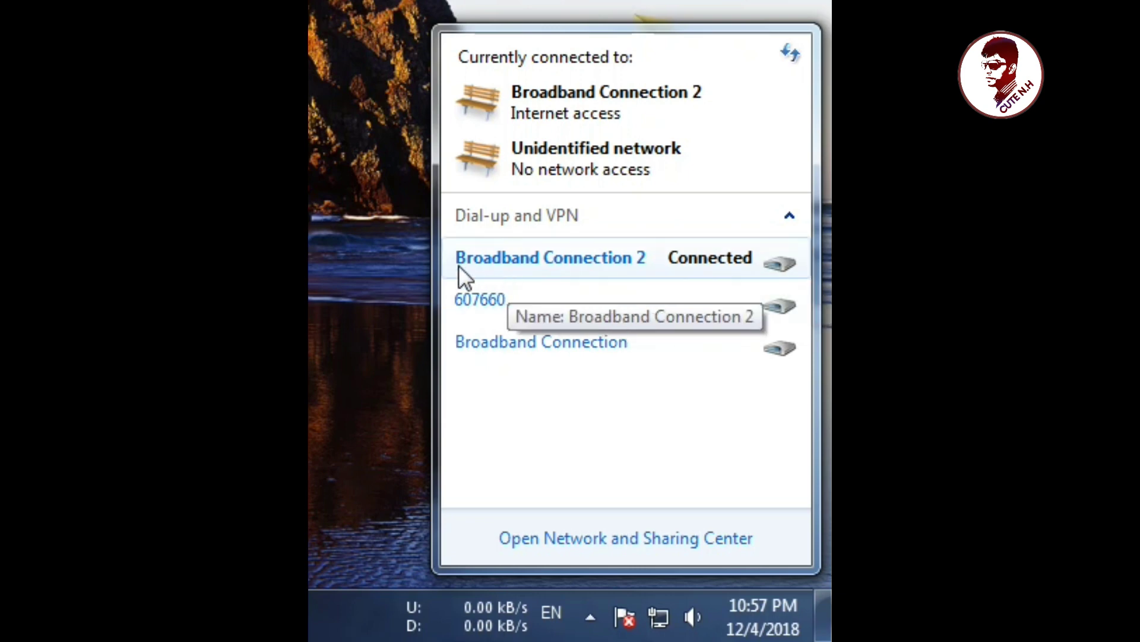
{"action": "left_click", "coordinate": [628, 255]}
{"action": "left_click", "coordinate": [750, 297]}
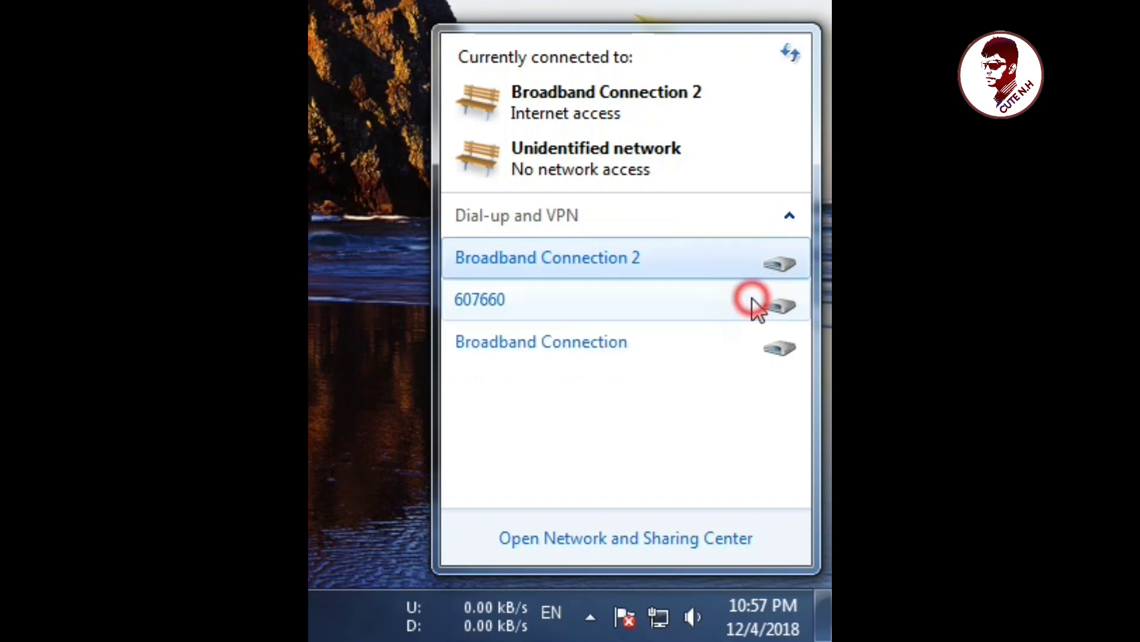
{"action": "left_click", "coordinate": [659, 618]}
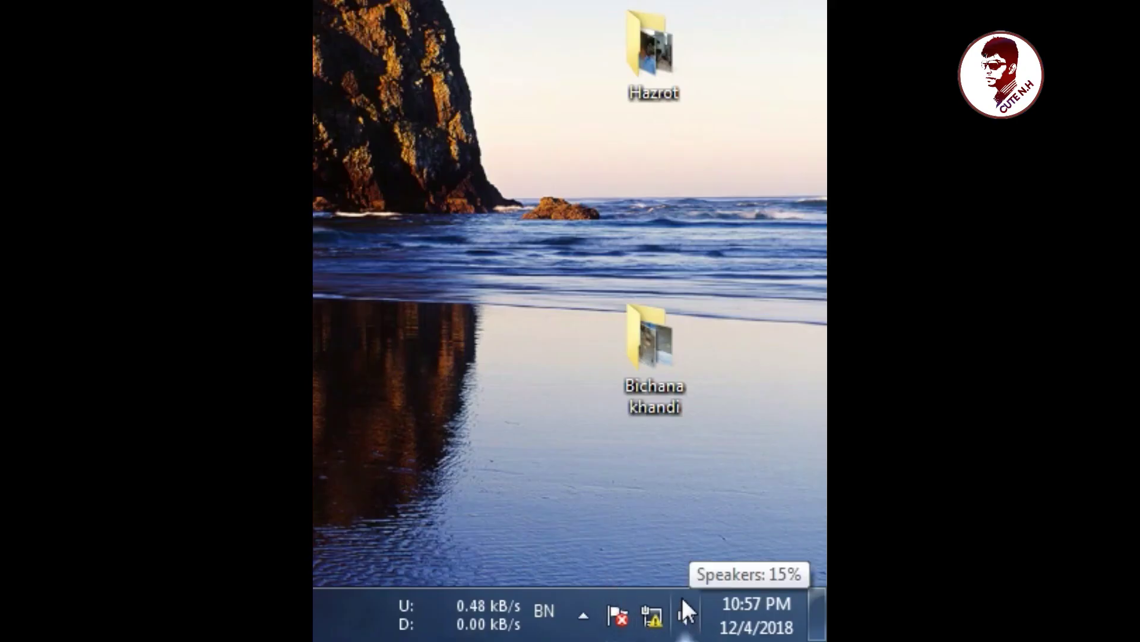
Step: Reconnect Broadband Connection 2 from the tray network list, dialing with the saved credentials
{"action": "left_click", "coordinate": [654, 618]}
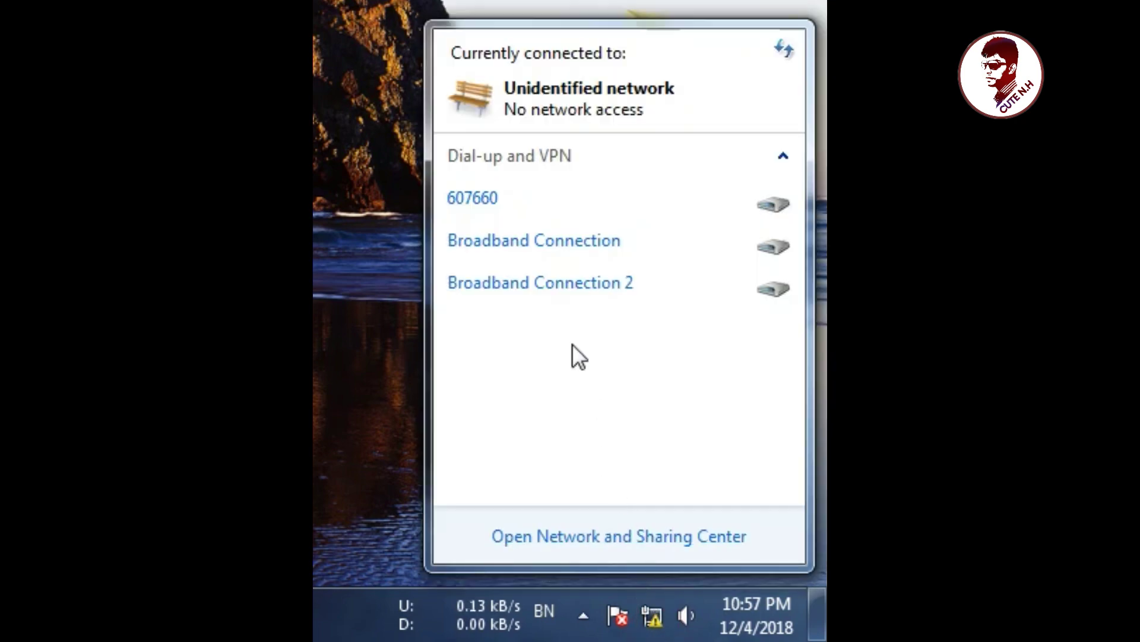
{"action": "left_click", "coordinate": [594, 286]}
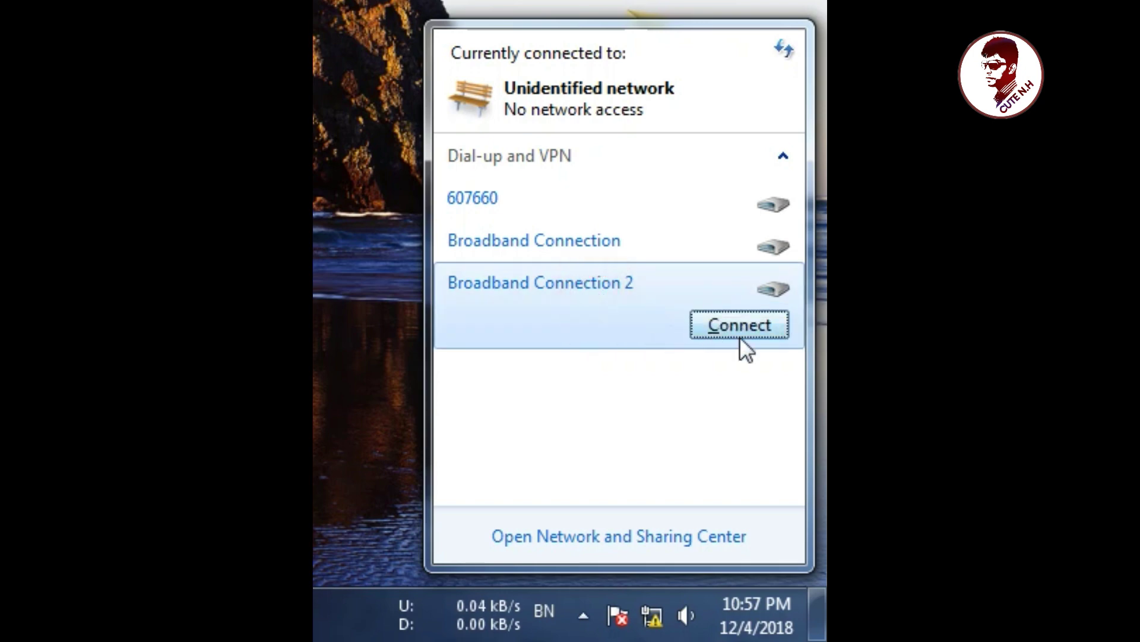
{"action": "left_click", "coordinate": [740, 327]}
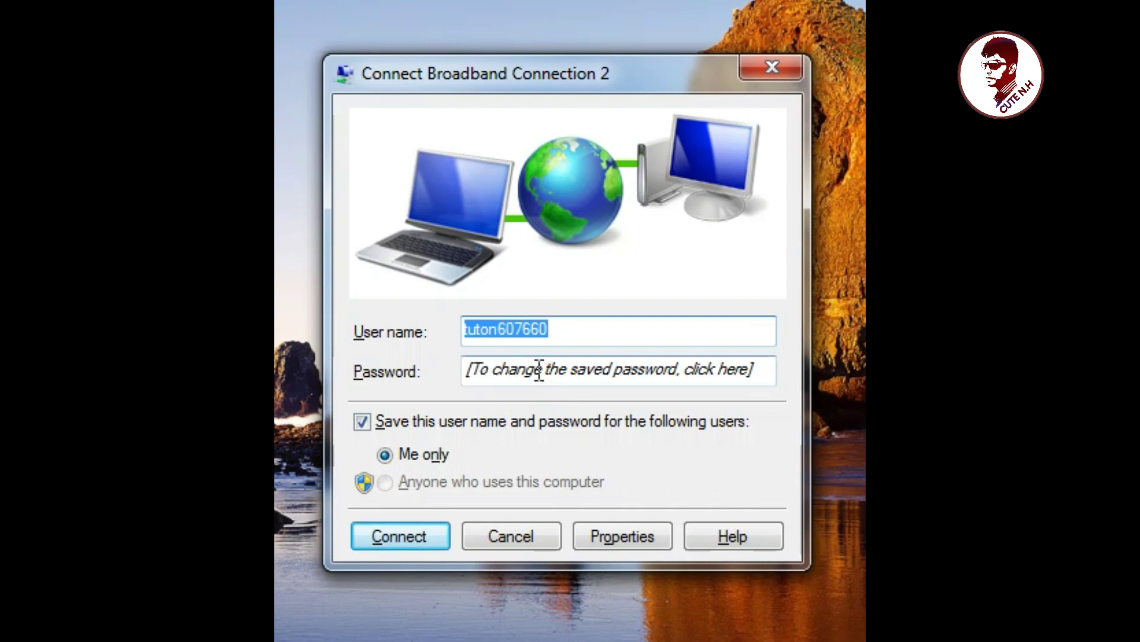
{"action": "left_click", "coordinate": [380, 537]}
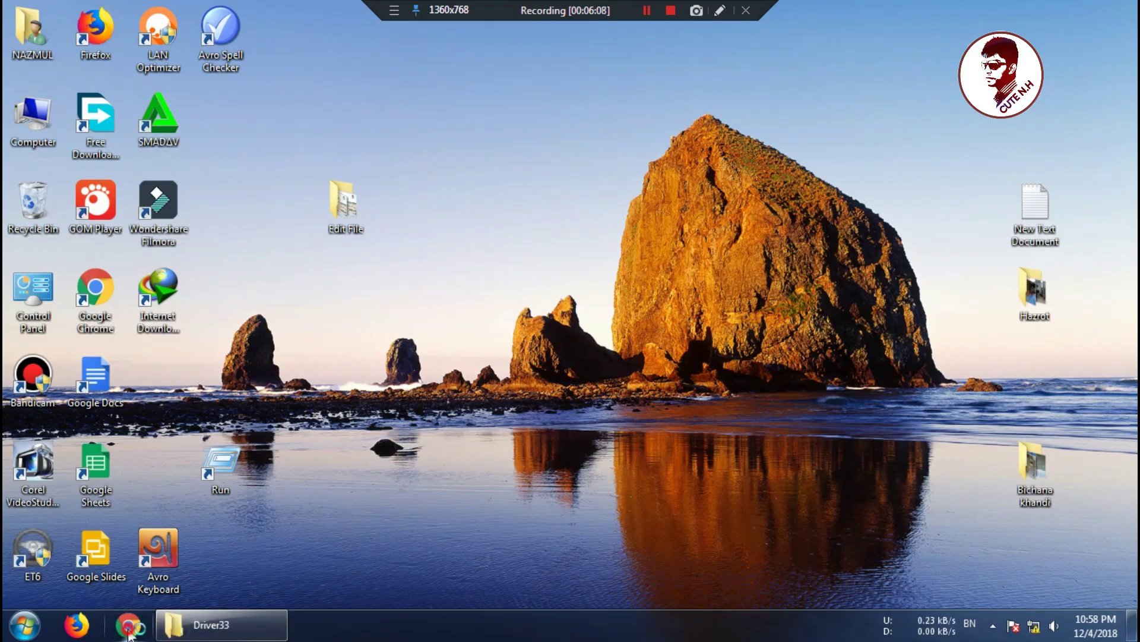
Step: Launch Chrome and load the YouTube home page
{"action": "left_click", "coordinate": [128, 626]}
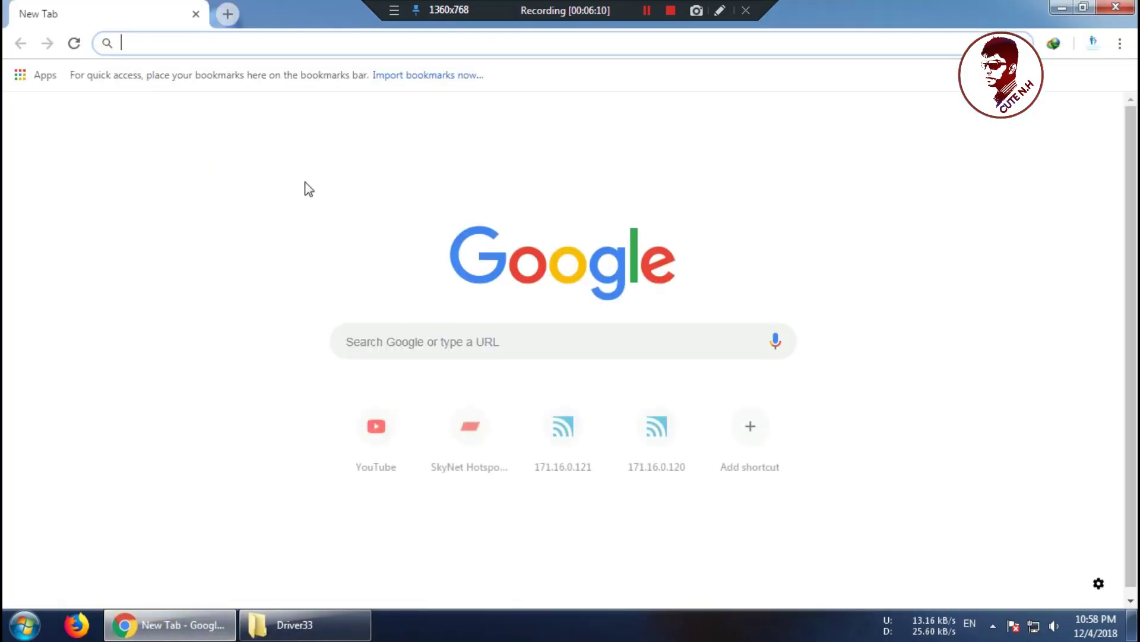
{"action": "left_click", "coordinate": [375, 437]}
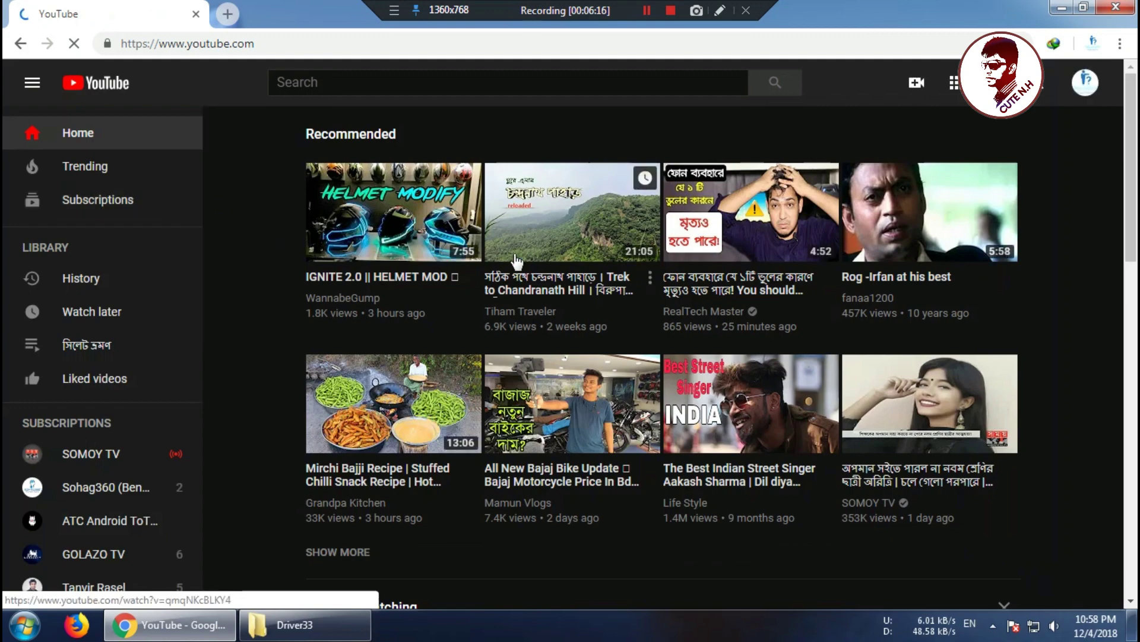
{"action": "scroll", "coordinate": [606, 396], "scroll_direction": "down", "scroll_amount": 4}
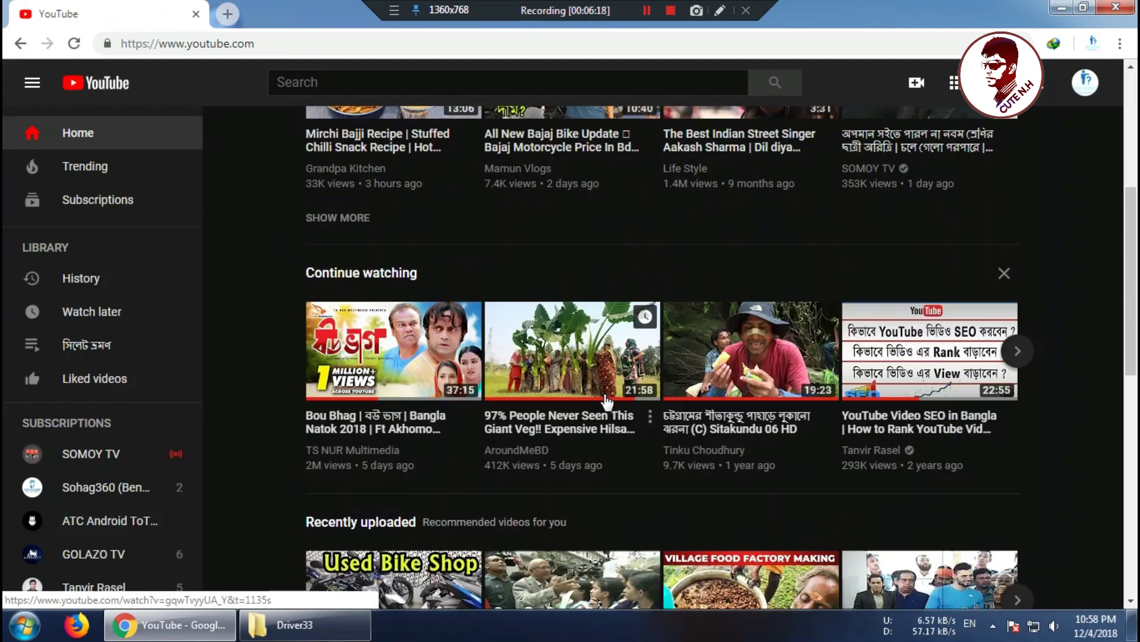
{"action": "scroll", "coordinate": [606, 399], "scroll_direction": "down", "scroll_amount": 2}
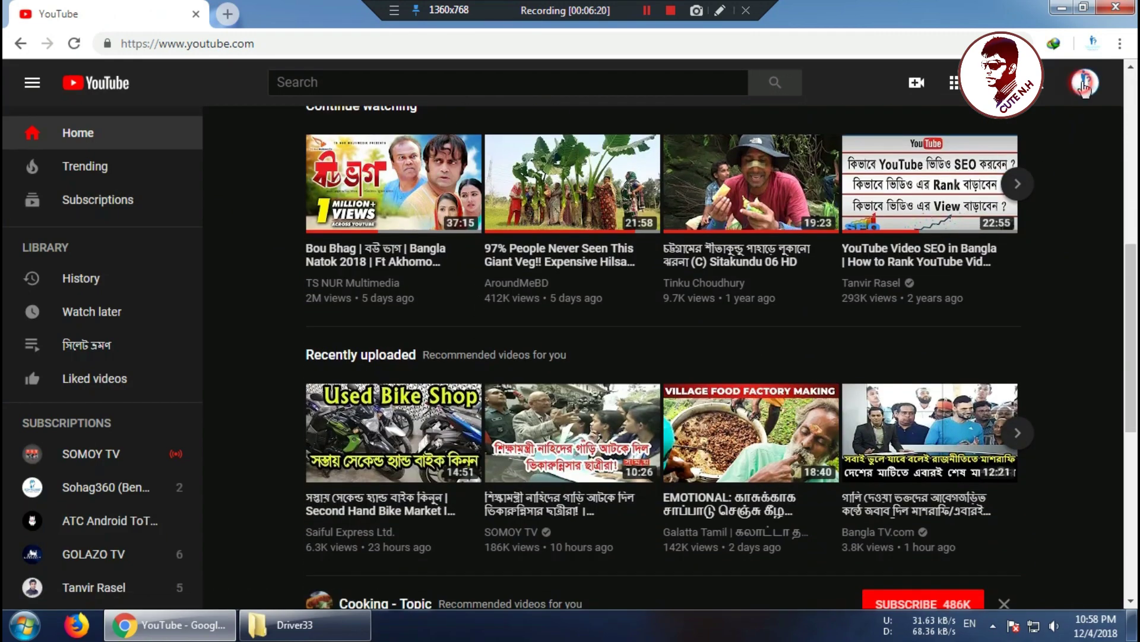
Step: Visit My channel from the account menu, then return to the YouTube home page
{"action": "left_click", "coordinate": [1085, 86]}
{"action": "left_click", "coordinate": [946, 183]}
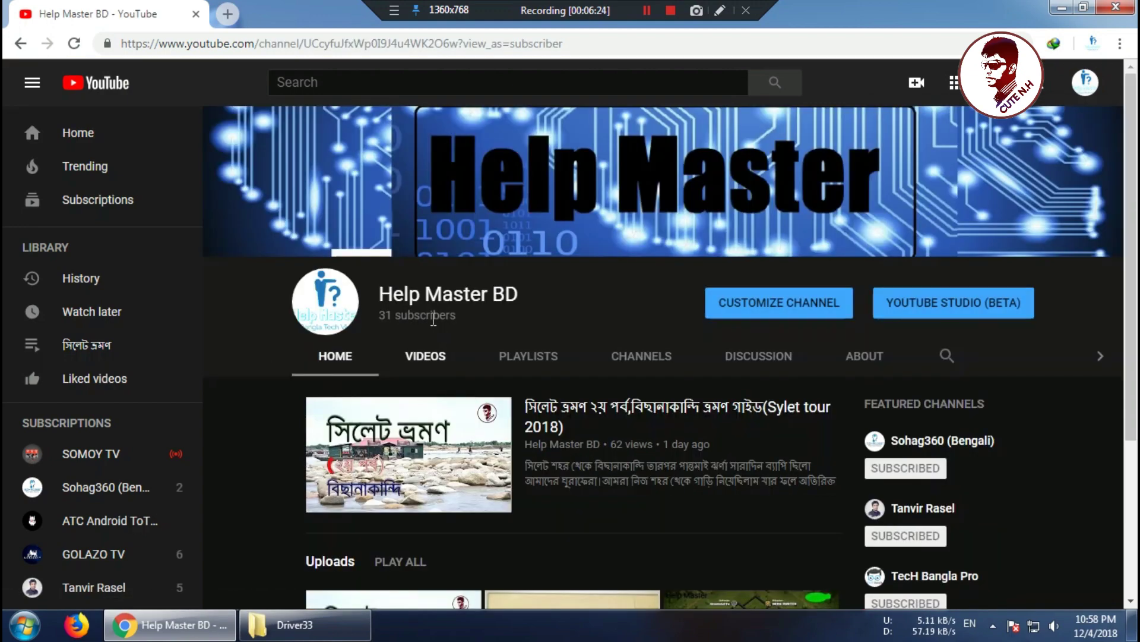
{"action": "scroll", "coordinate": [509, 382], "scroll_direction": "down", "scroll_amount": 3}
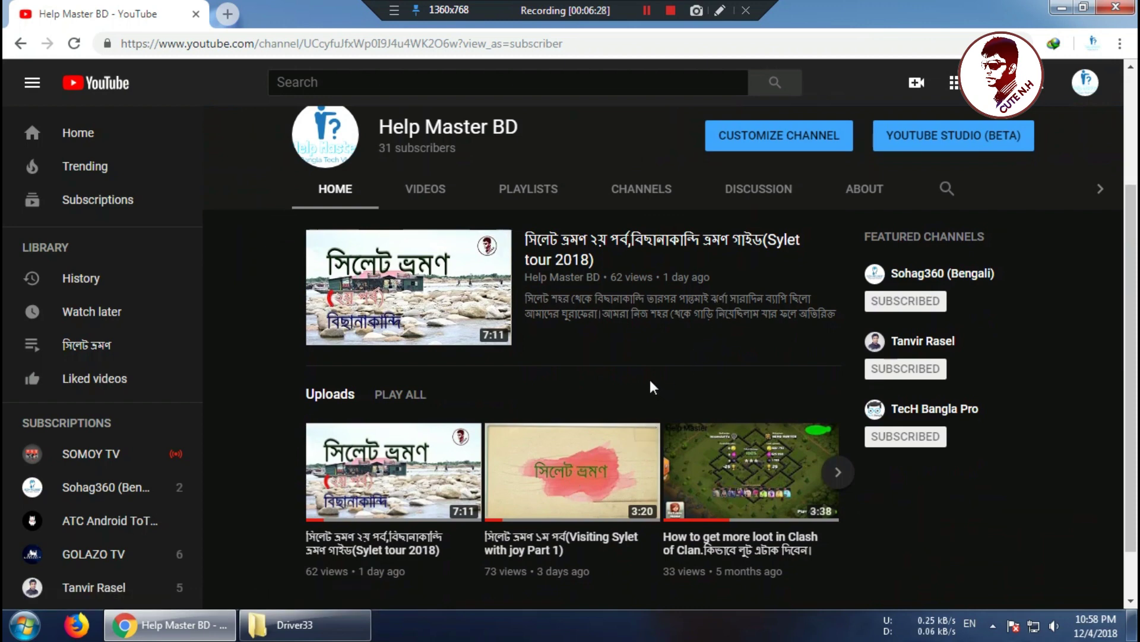
{"action": "scroll", "coordinate": [650, 386], "scroll_direction": "down", "scroll_amount": 1}
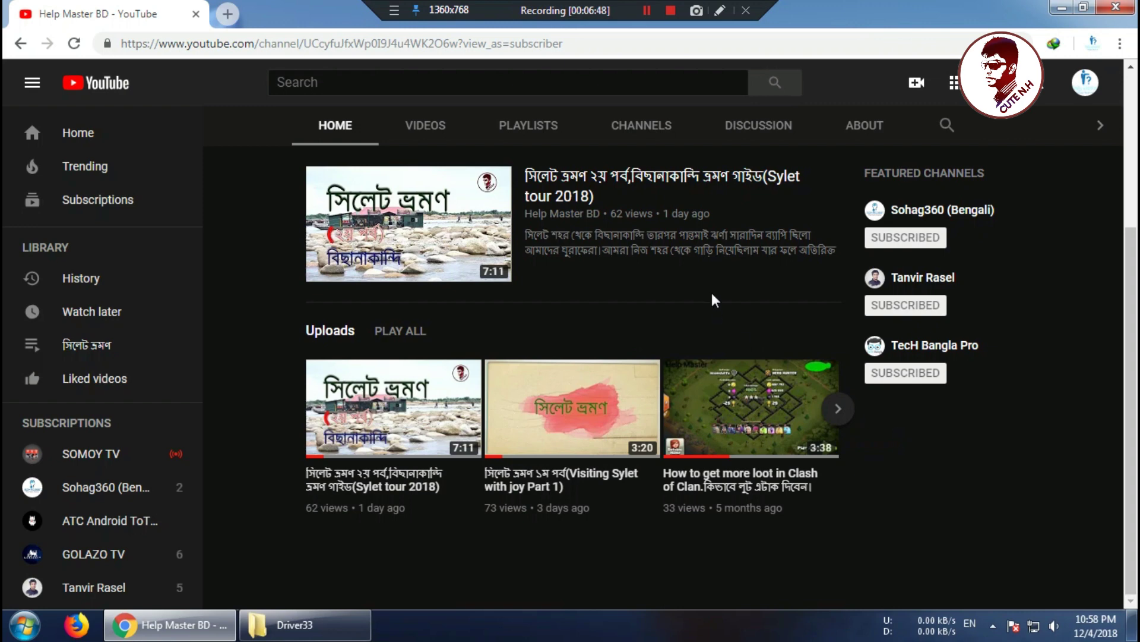
{"action": "scroll", "coordinate": [719, 296], "scroll_direction": "up", "scroll_amount": 4}
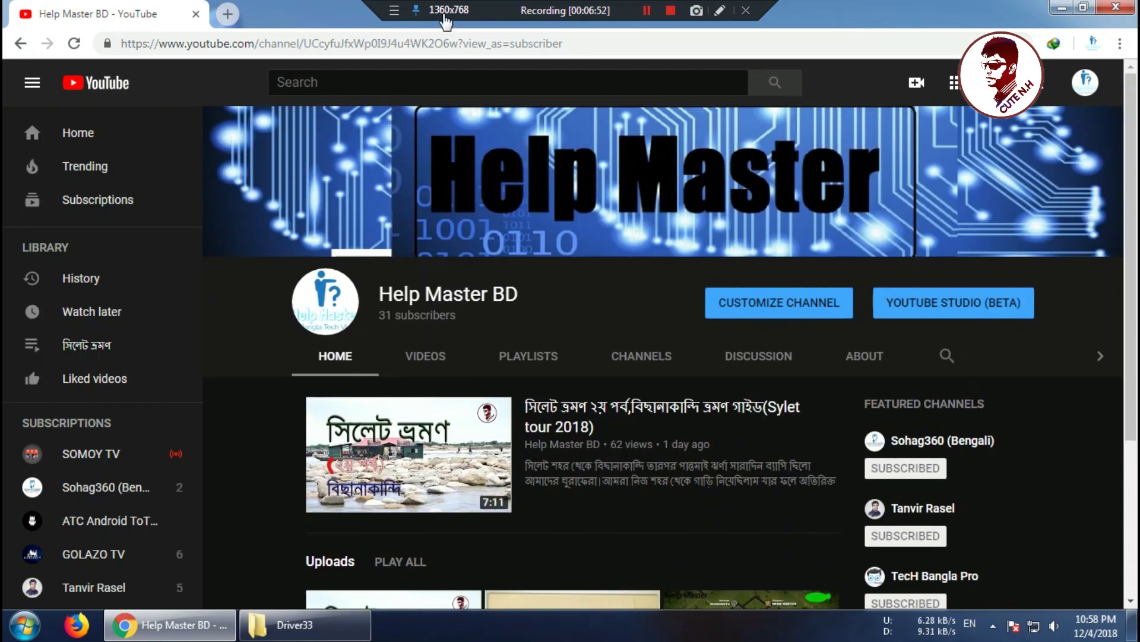
{"action": "scroll", "coordinate": [119, 309], "scroll_direction": "down", "scroll_amount": 4}
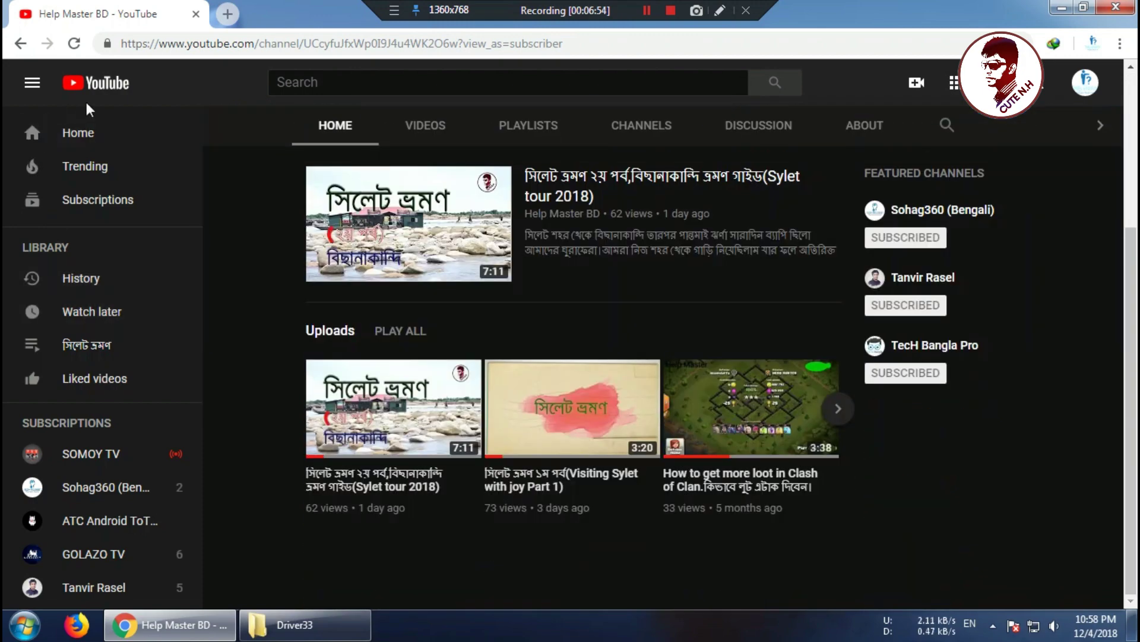
{"action": "left_click", "coordinate": [94, 84]}
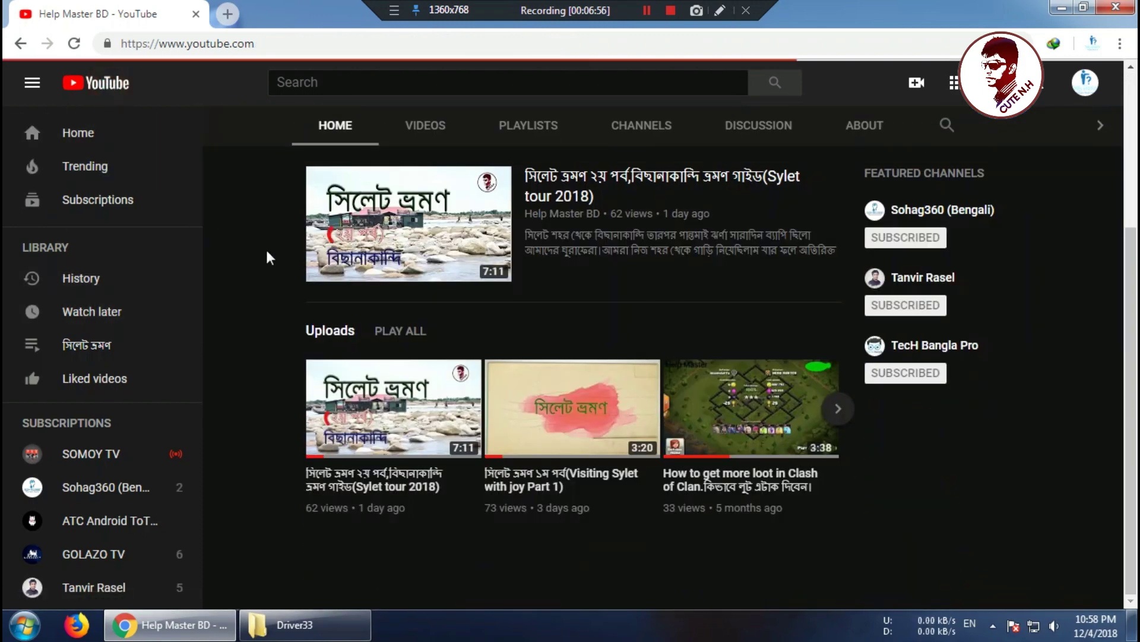